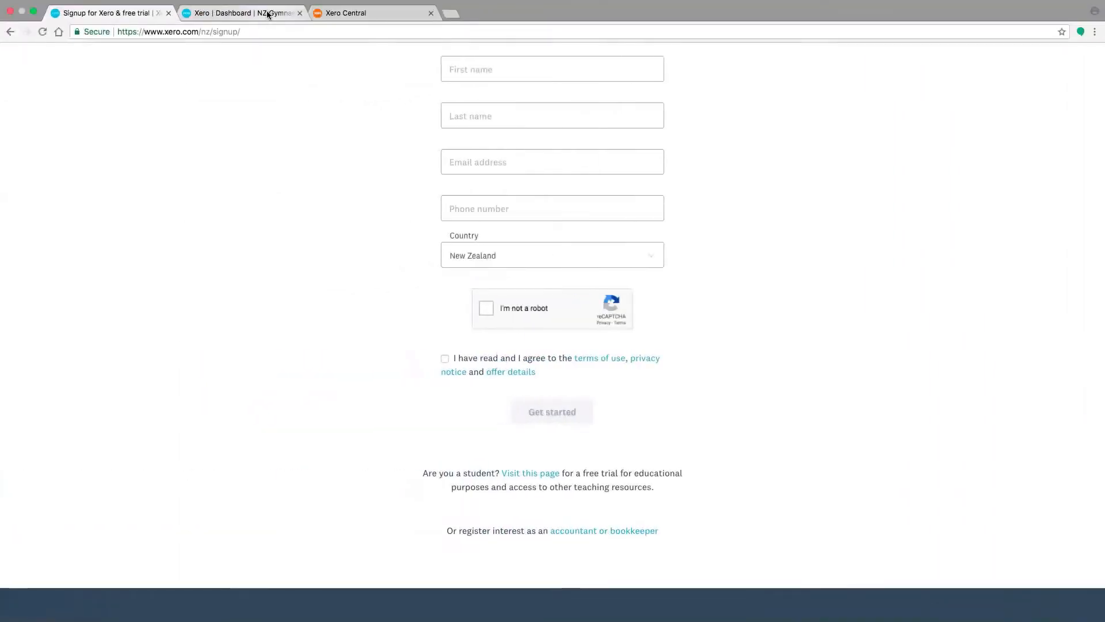
# Switch to the NZ Gymnastics Demo Org dashboard and open its Organisation Settings
pyautogui.click(267, 15)
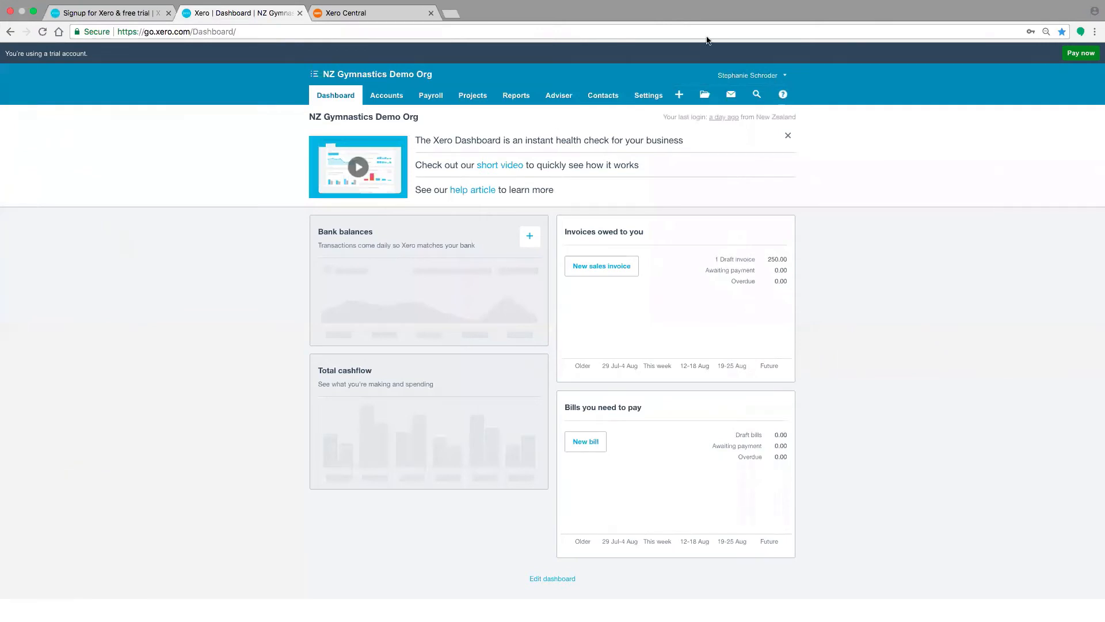
pyautogui.click(658, 97)
pyautogui.click(655, 116)
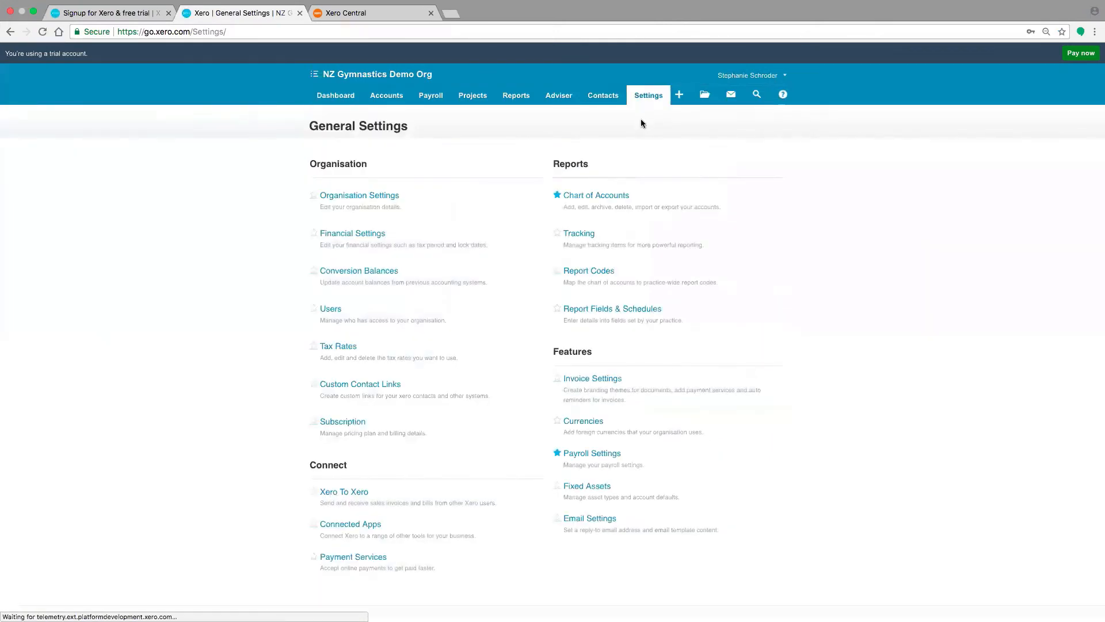
pyautogui.click(395, 199)
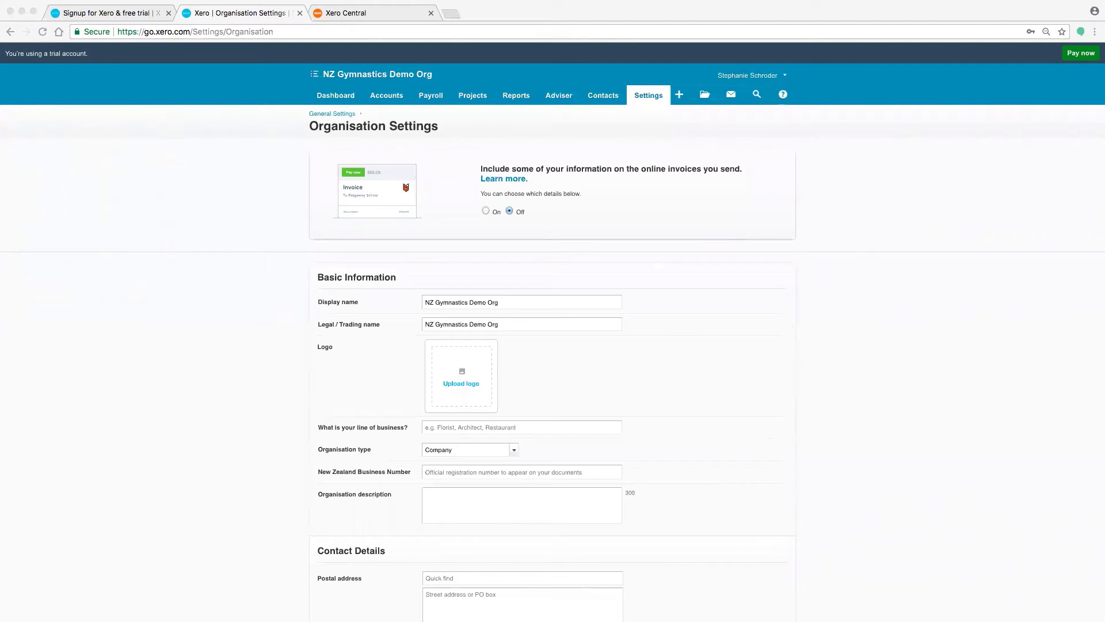
# Open the Financial Settings, try None as the GST basis and set it back to Payments Basis
pyautogui.click(316, 115)
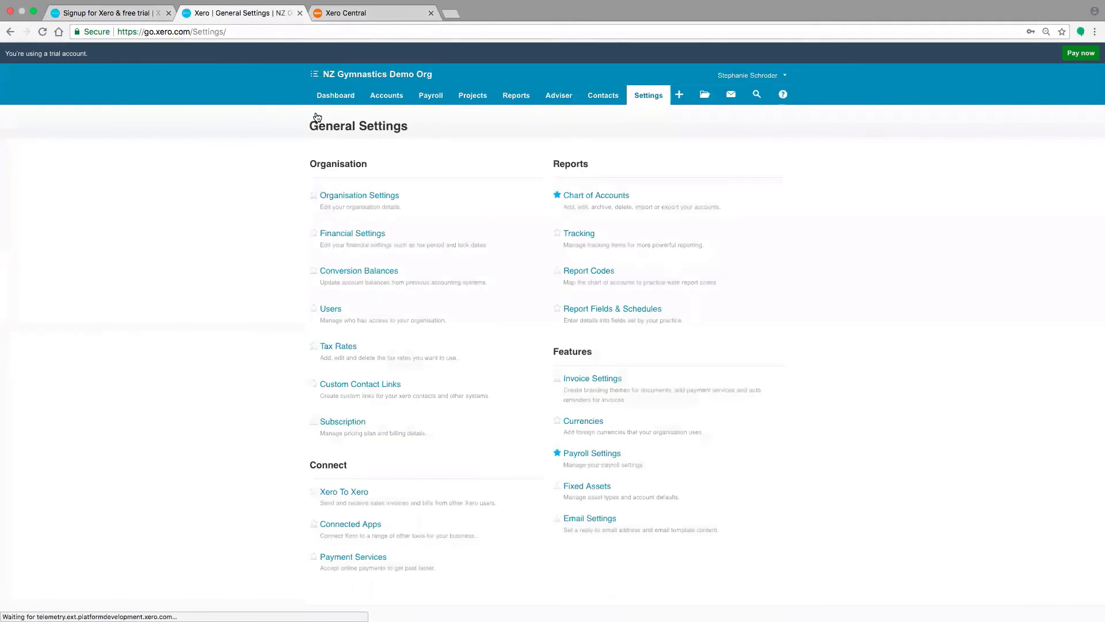
pyautogui.click(343, 236)
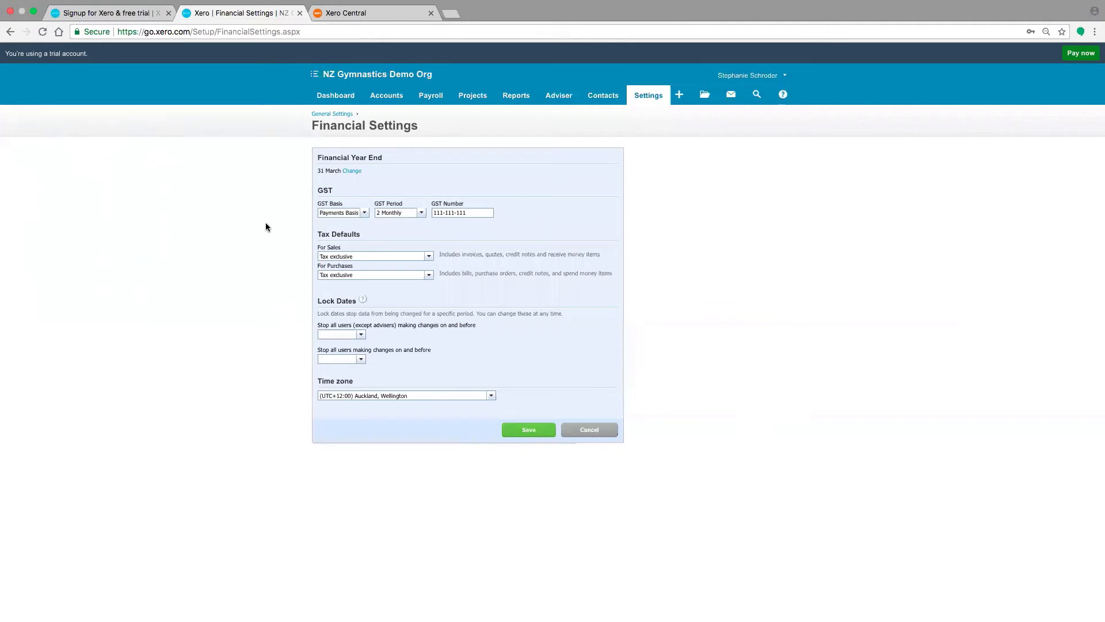
pyautogui.click(429, 258)
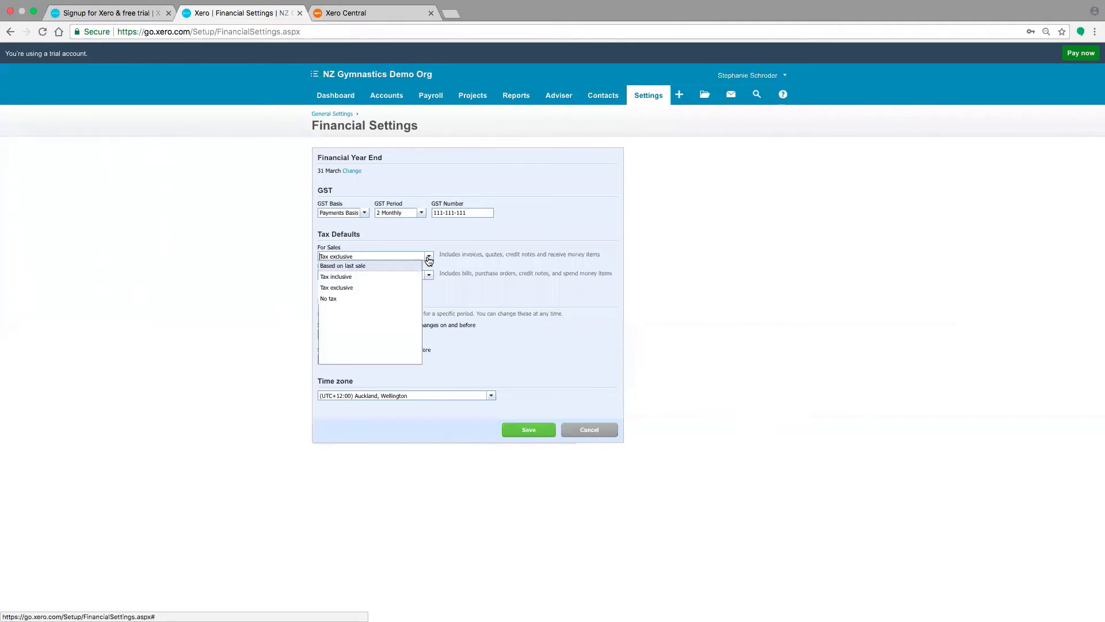
pyautogui.click(364, 212)
pyautogui.click(355, 247)
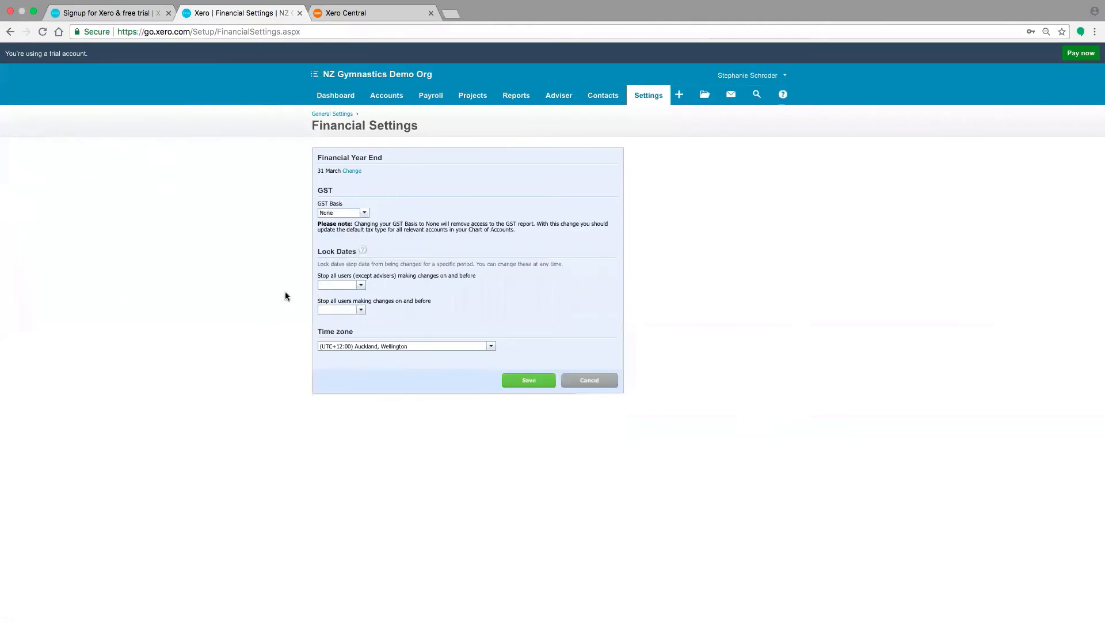
pyautogui.click(363, 214)
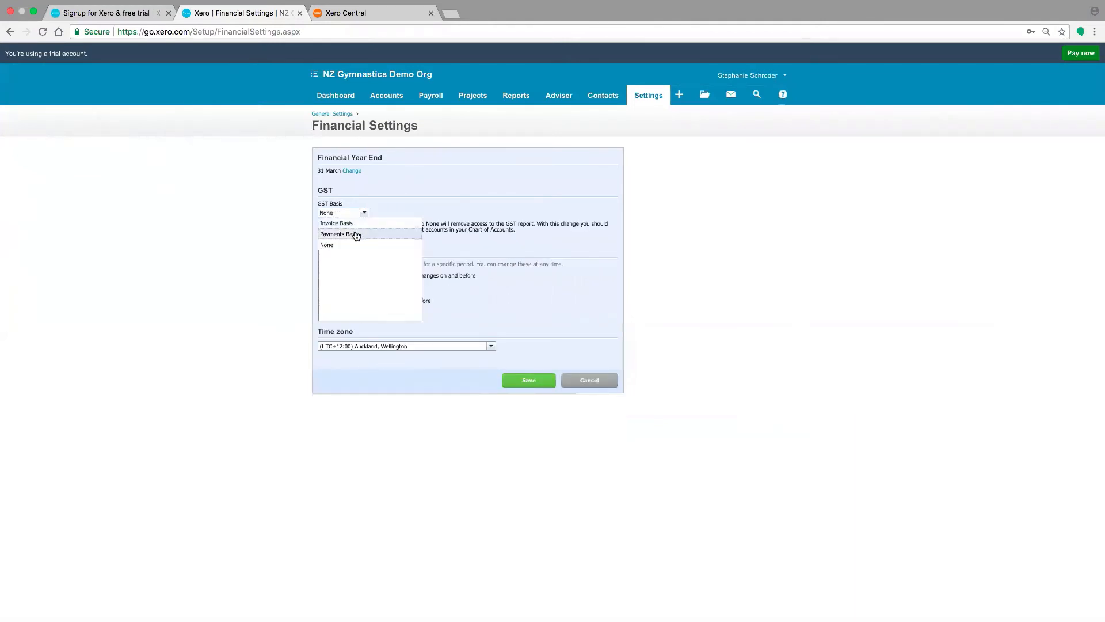
pyautogui.click(356, 235)
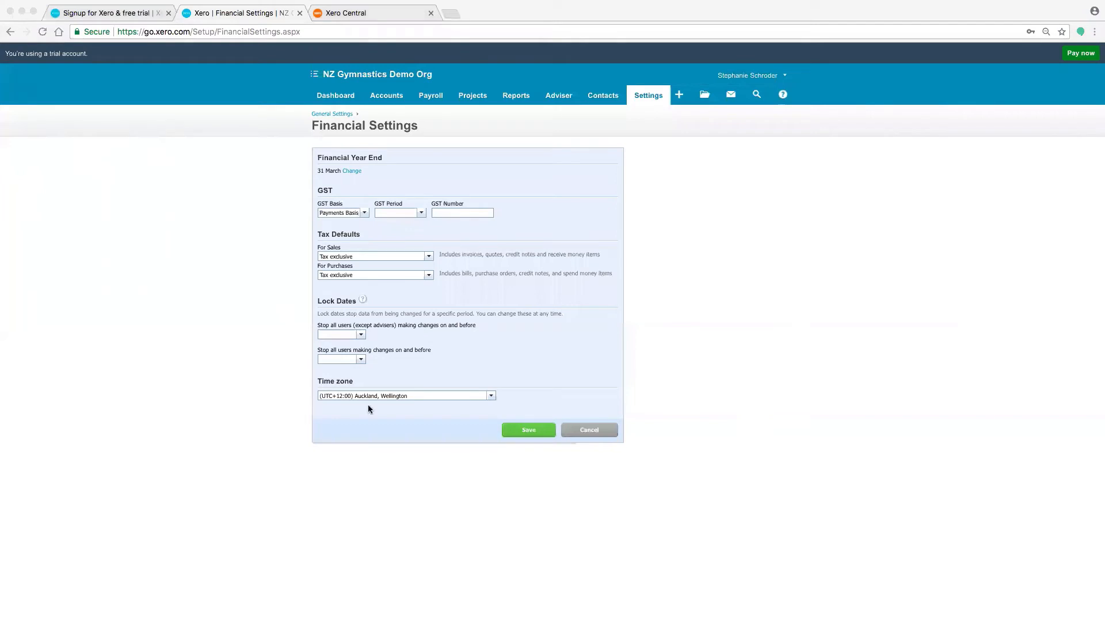
# Create and save a new invoice branding theme named Test in the Invoice Settings
pyautogui.click(321, 115)
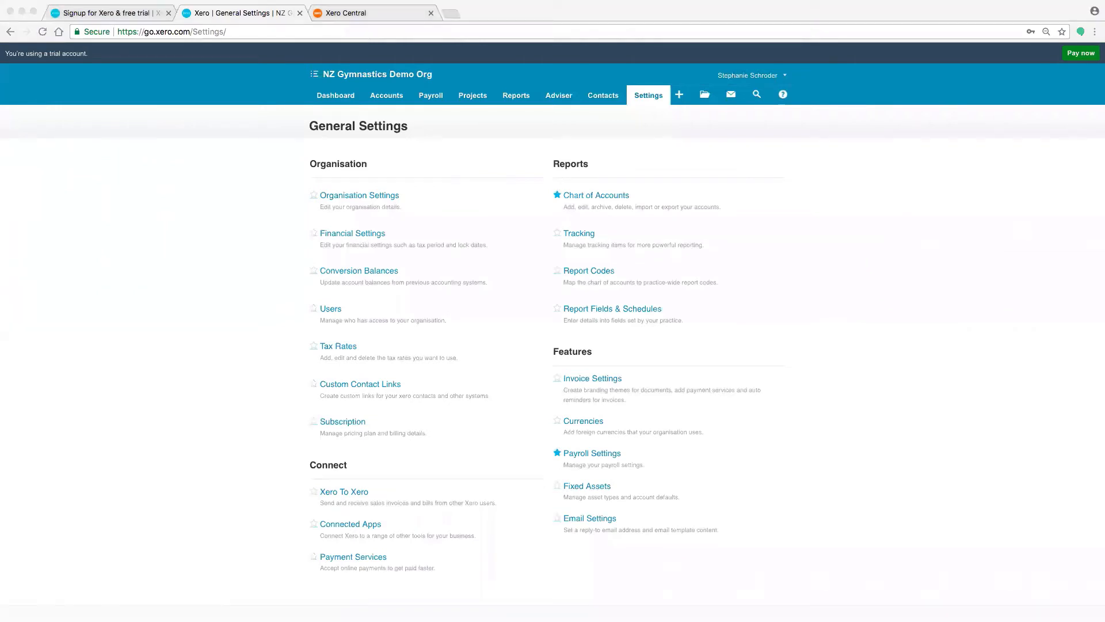
pyautogui.click(599, 379)
pyautogui.click(599, 380)
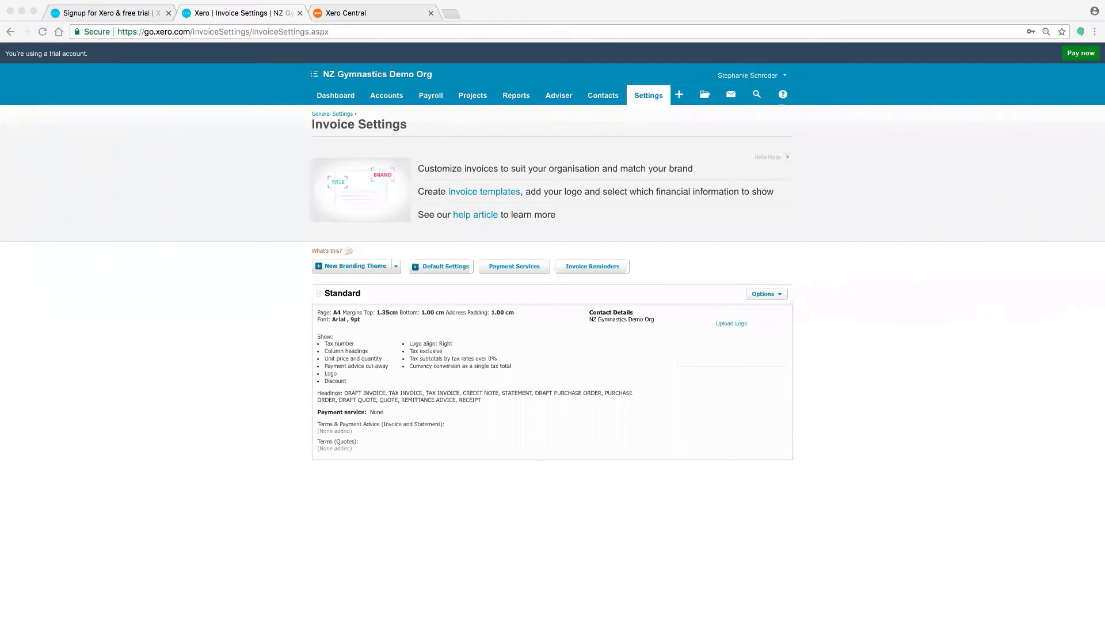
pyautogui.click(339, 269)
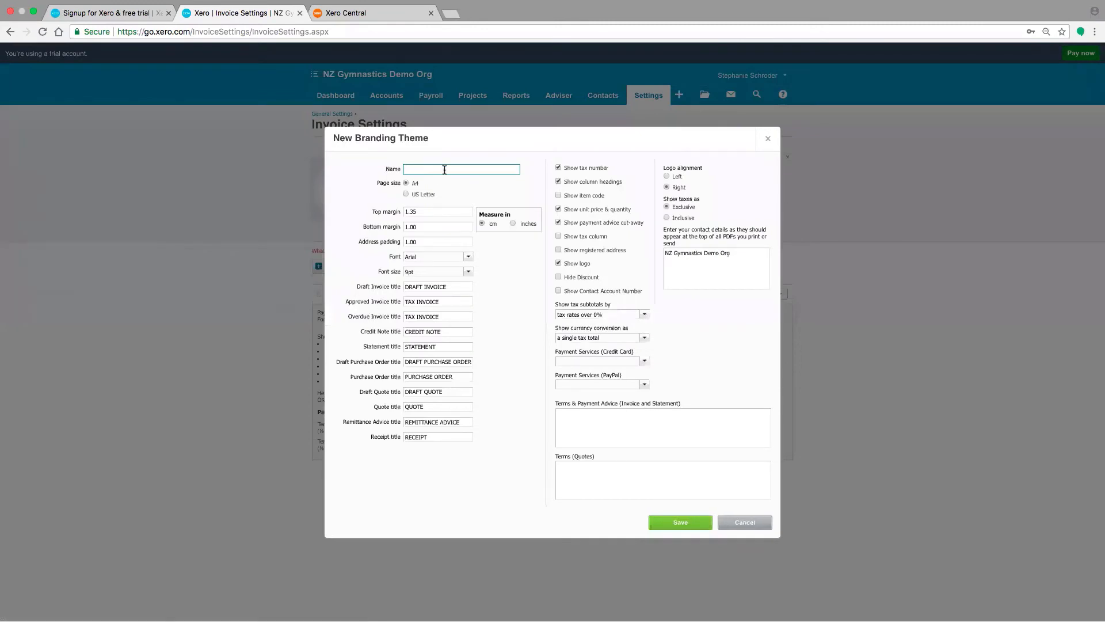
pyautogui.write('Test')
pyautogui.click(625, 417)
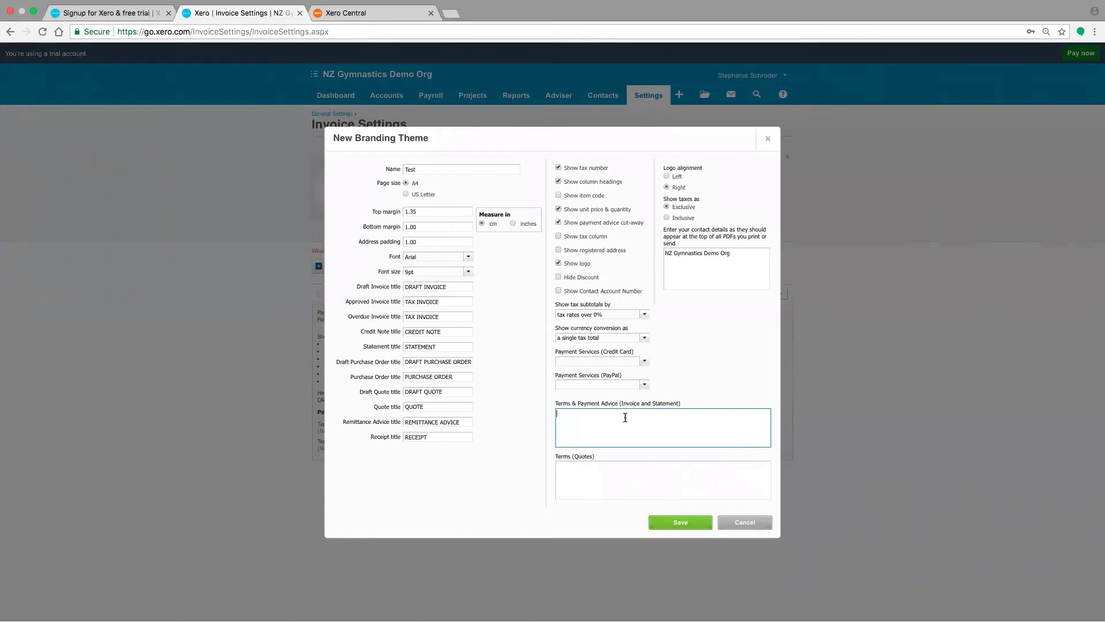
pyautogui.click(670, 526)
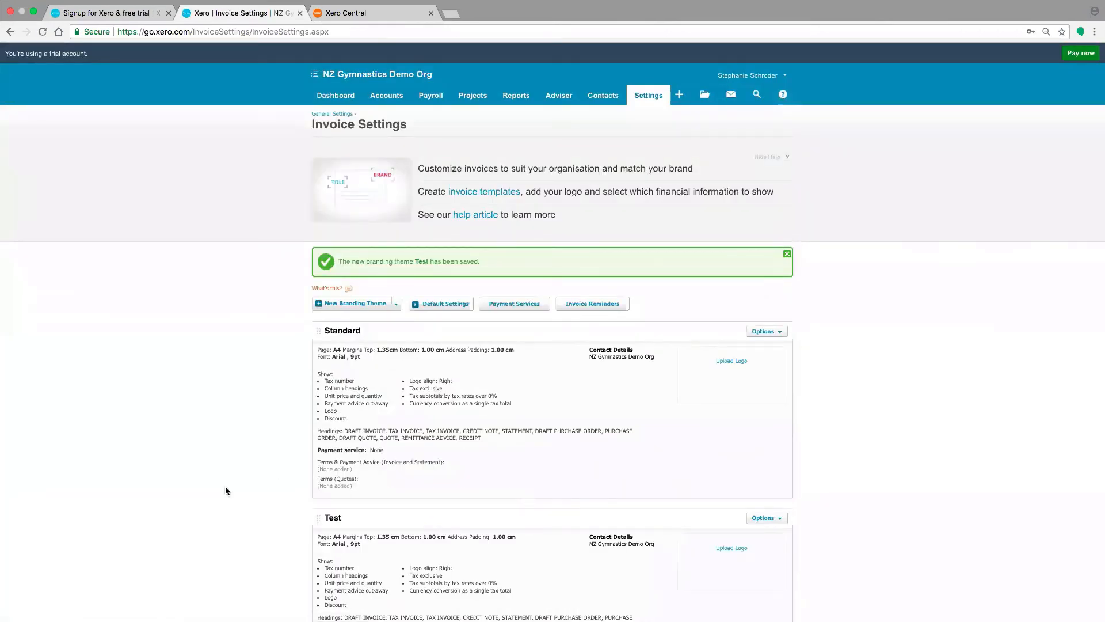
# Review the saved branding themes, and start a new sales invoice to check its branding choices
pyautogui.scroll(-1, 226, 486)
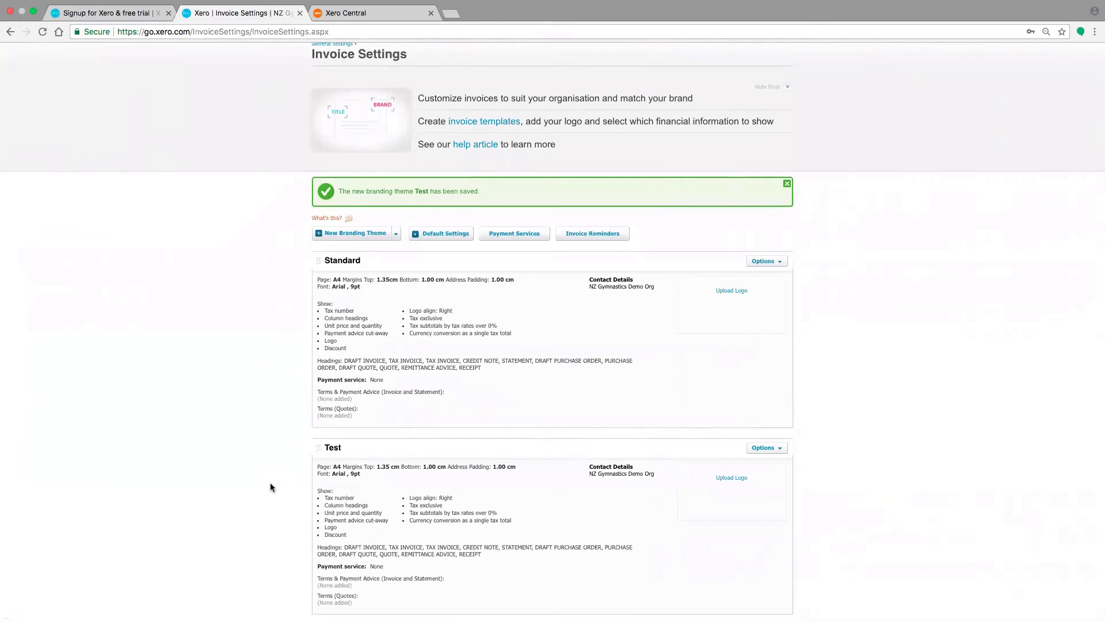
pyautogui.scroll(-1, 271, 487)
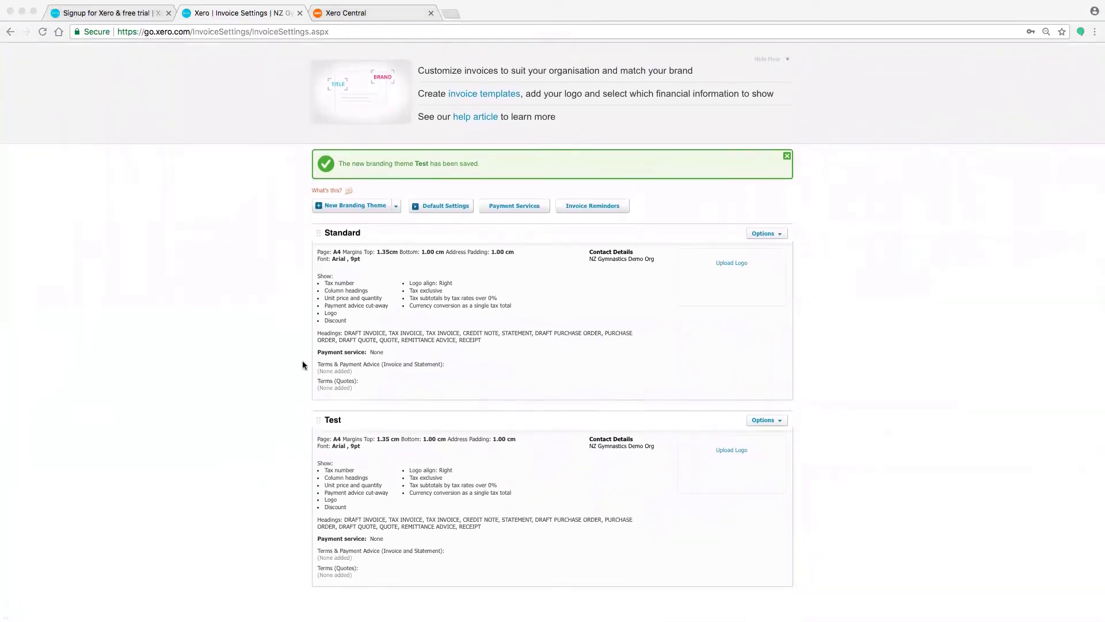
pyautogui.click(264, 361)
pyautogui.scroll(3, 265, 360)
pyautogui.moveTo(380, 95)
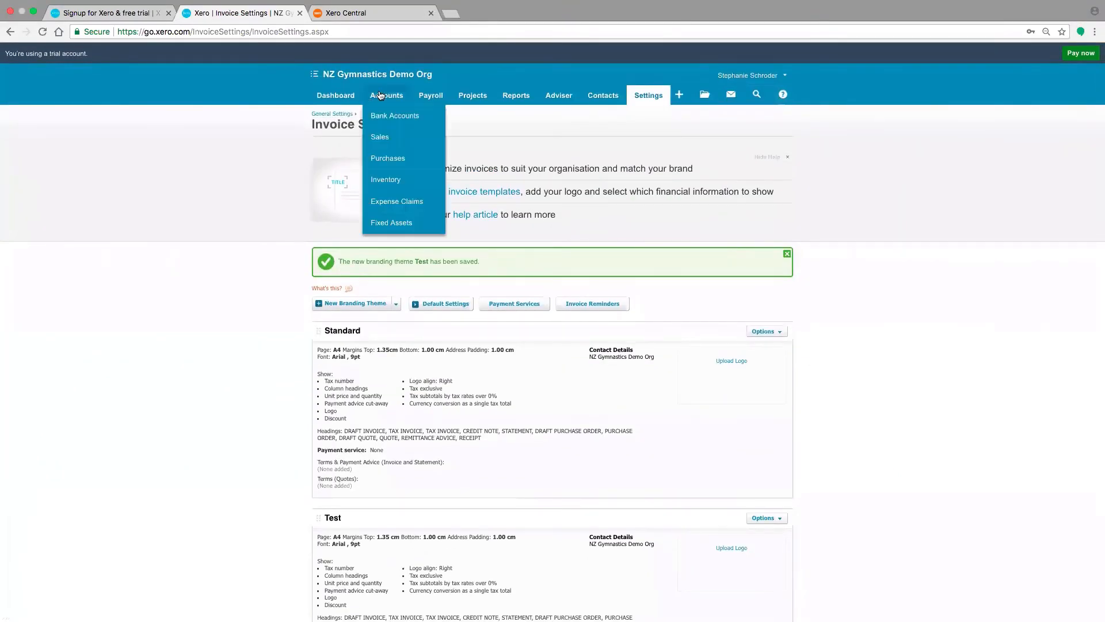
pyautogui.click(382, 140)
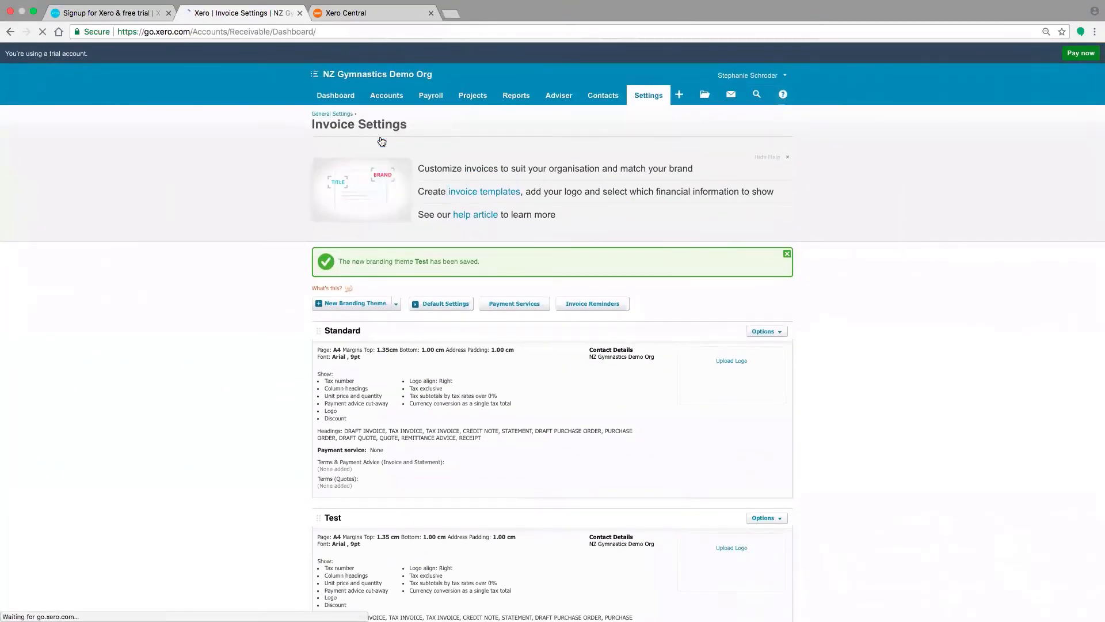
pyautogui.click(326, 259)
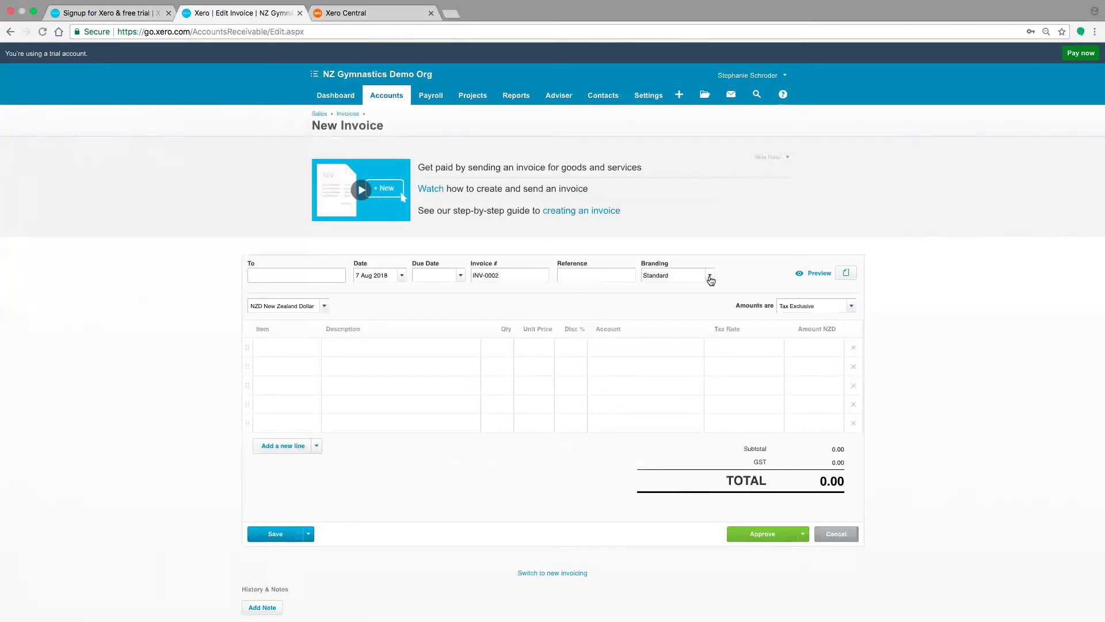
pyautogui.click(710, 276)
pyautogui.scroll(-1, 205, 365)
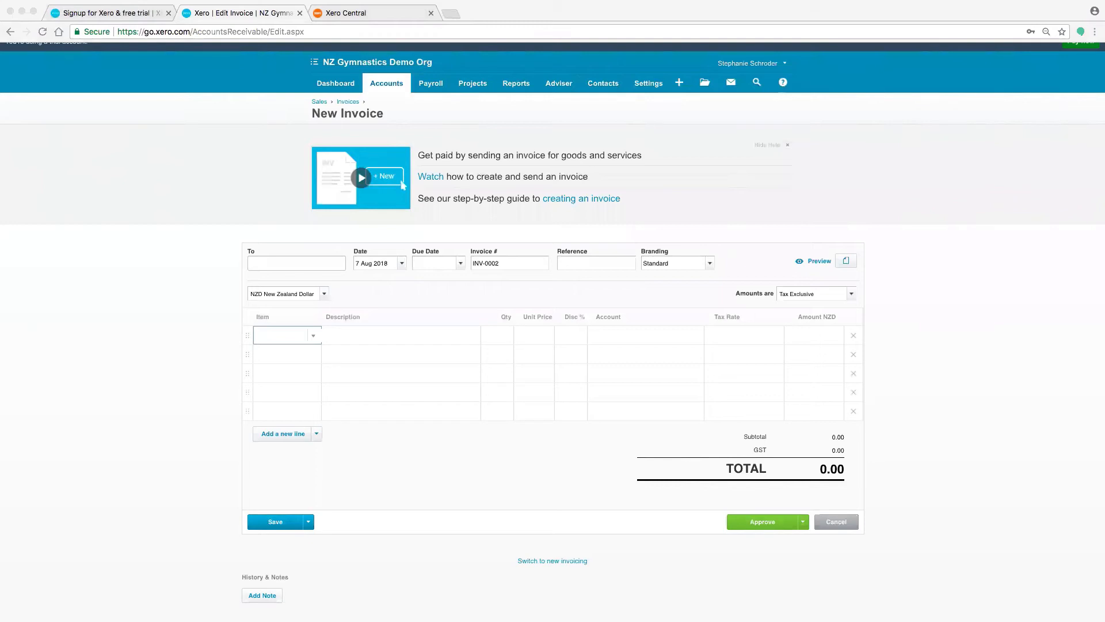
# Open the new item form from the invoice's first line and close it without saving
pyautogui.click(313, 341)
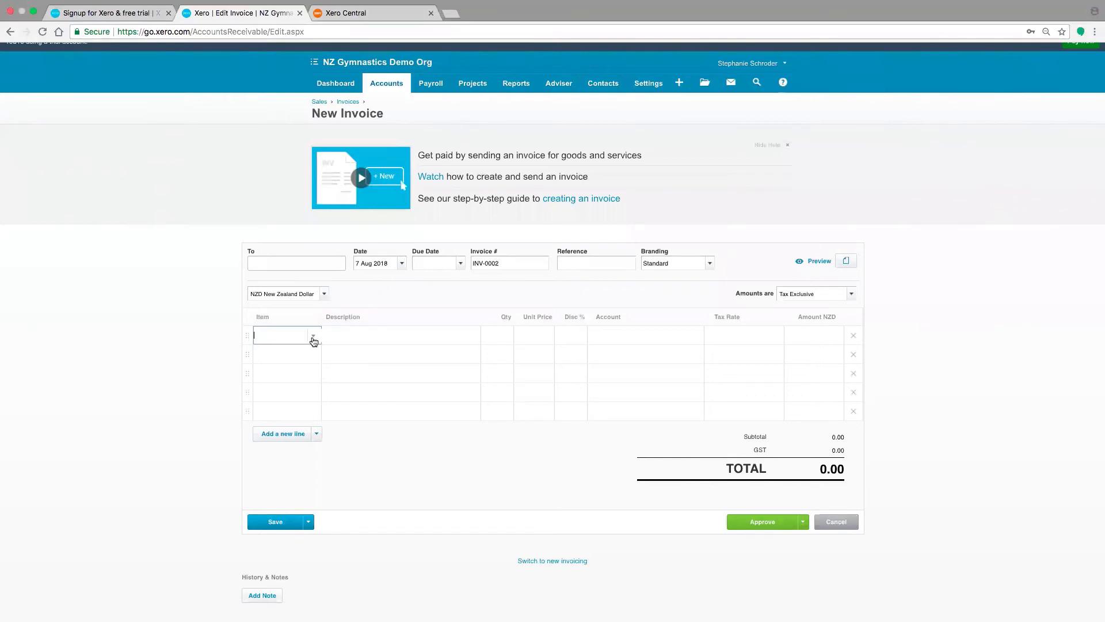
pyautogui.click(313, 342)
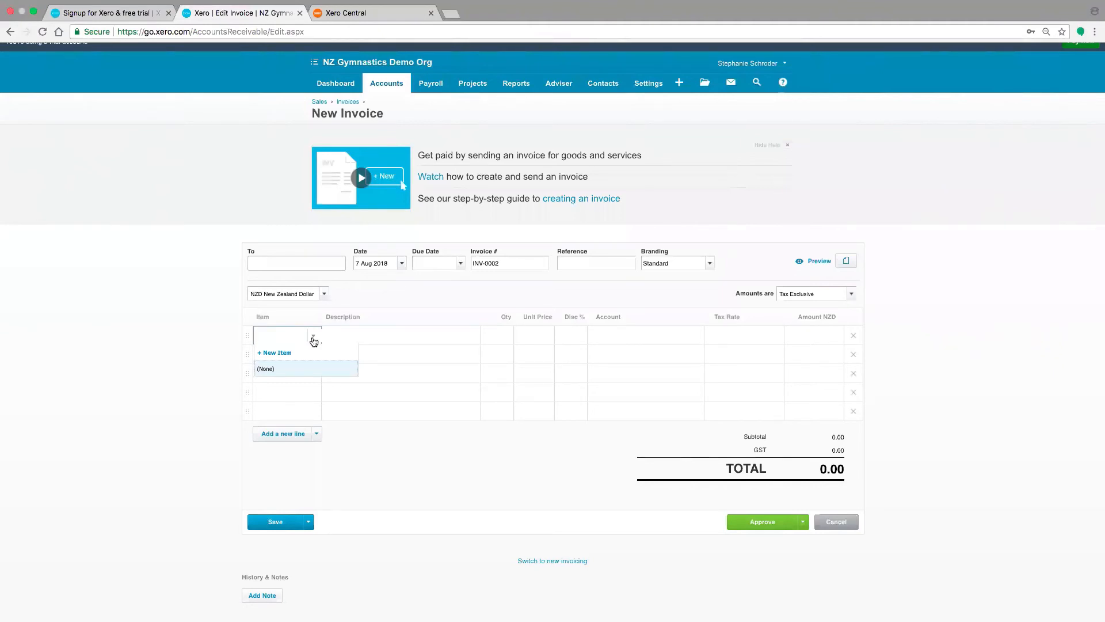
pyautogui.click(288, 354)
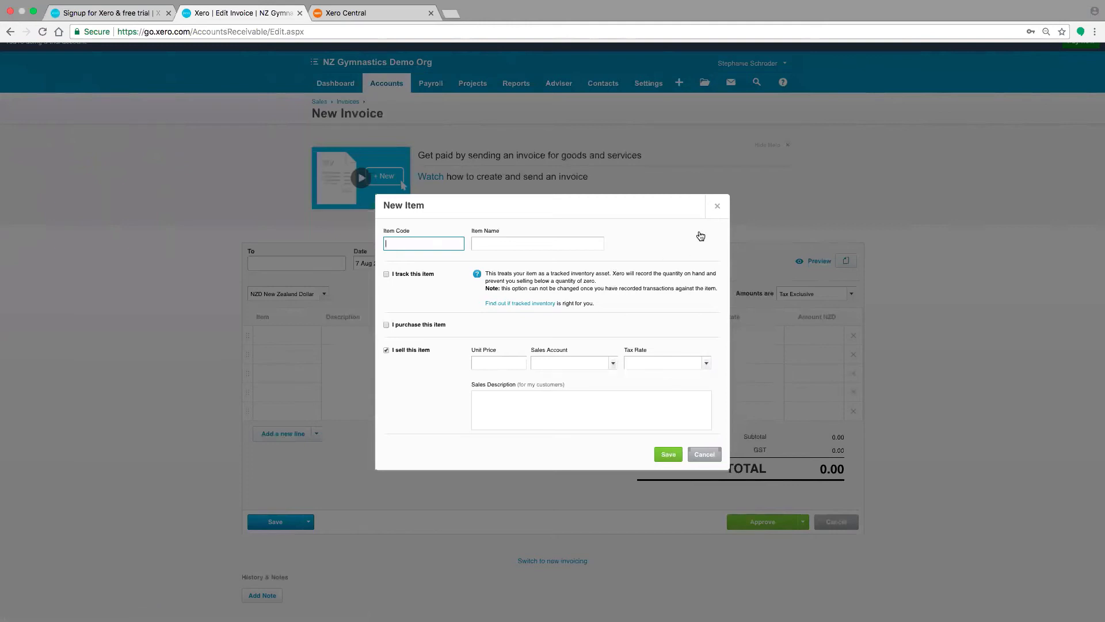
pyautogui.click(717, 207)
# Open the Chart of Accounts and view the details of the Sales account without changing them
pyautogui.click(648, 83)
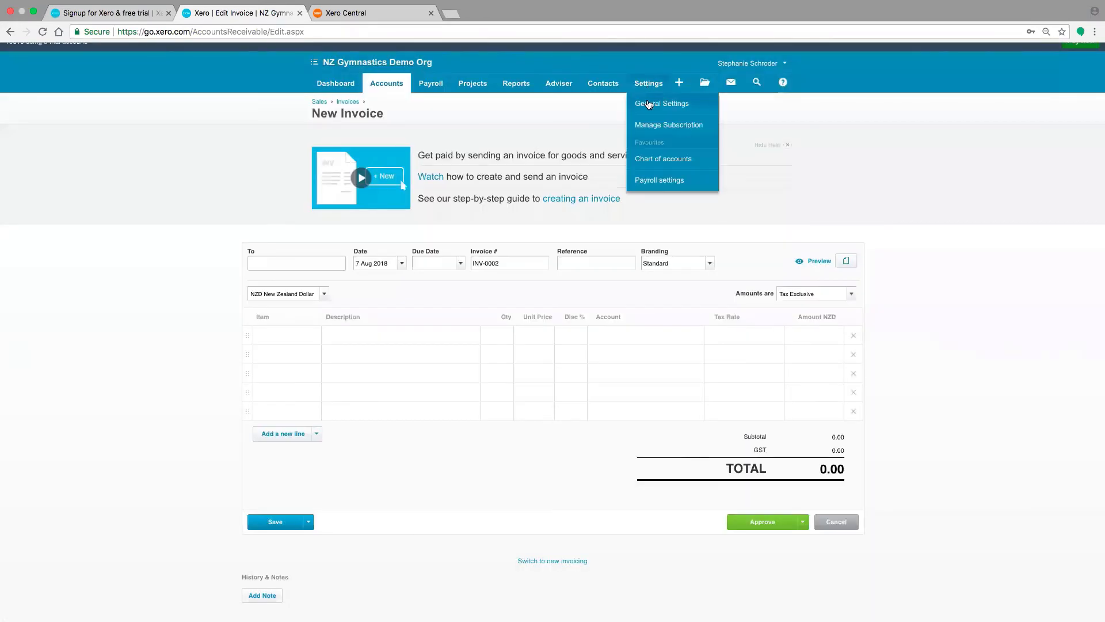
pyautogui.click(648, 103)
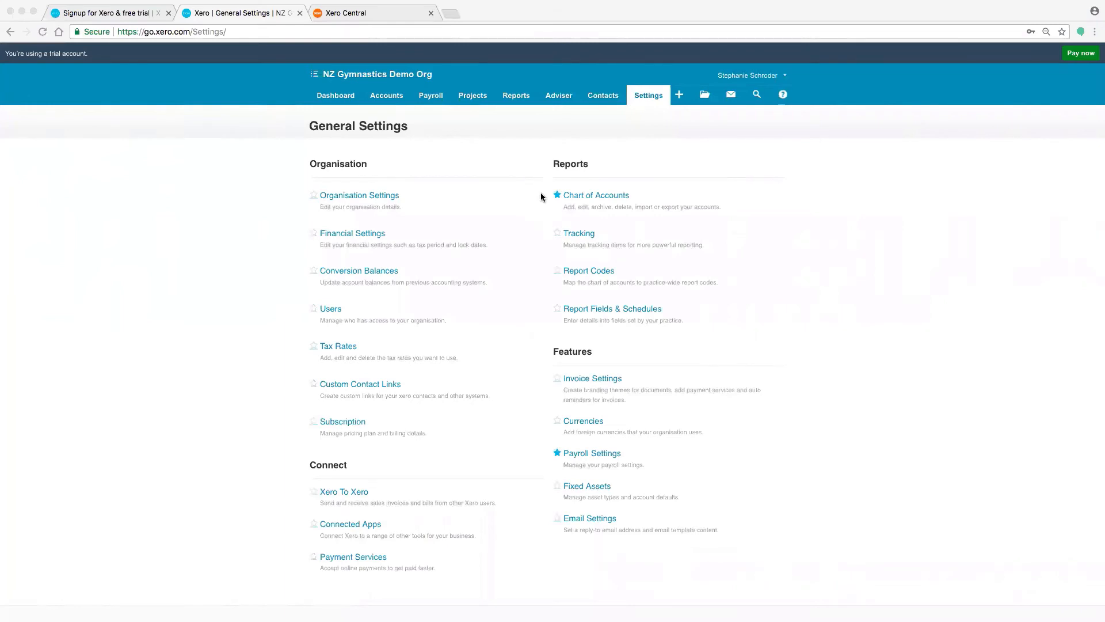
pyautogui.click(645, 101)
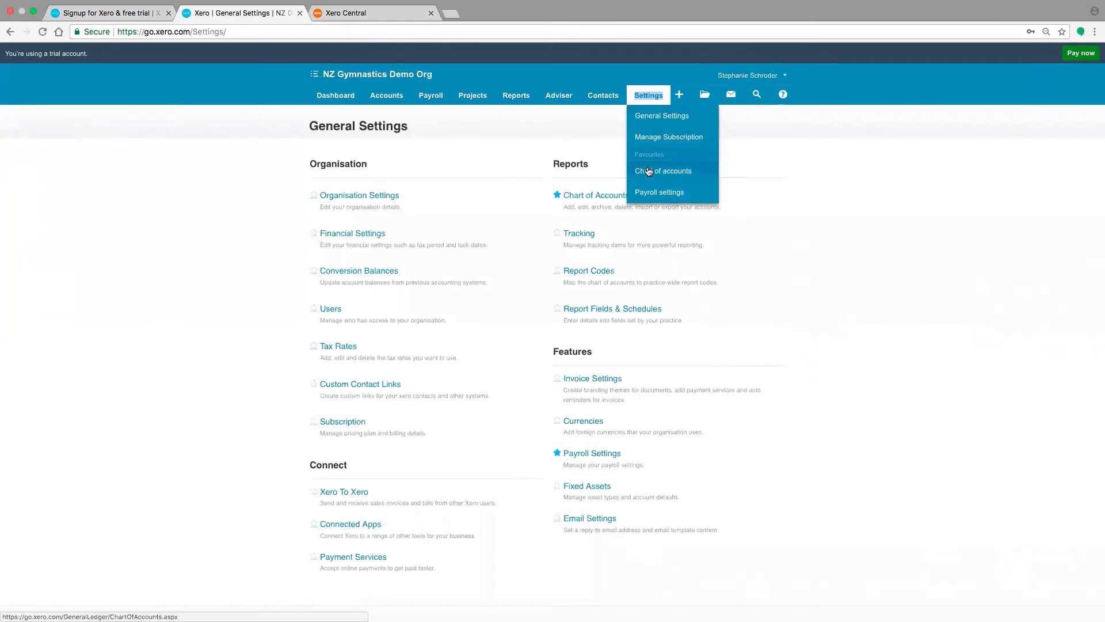
pyautogui.click(647, 171)
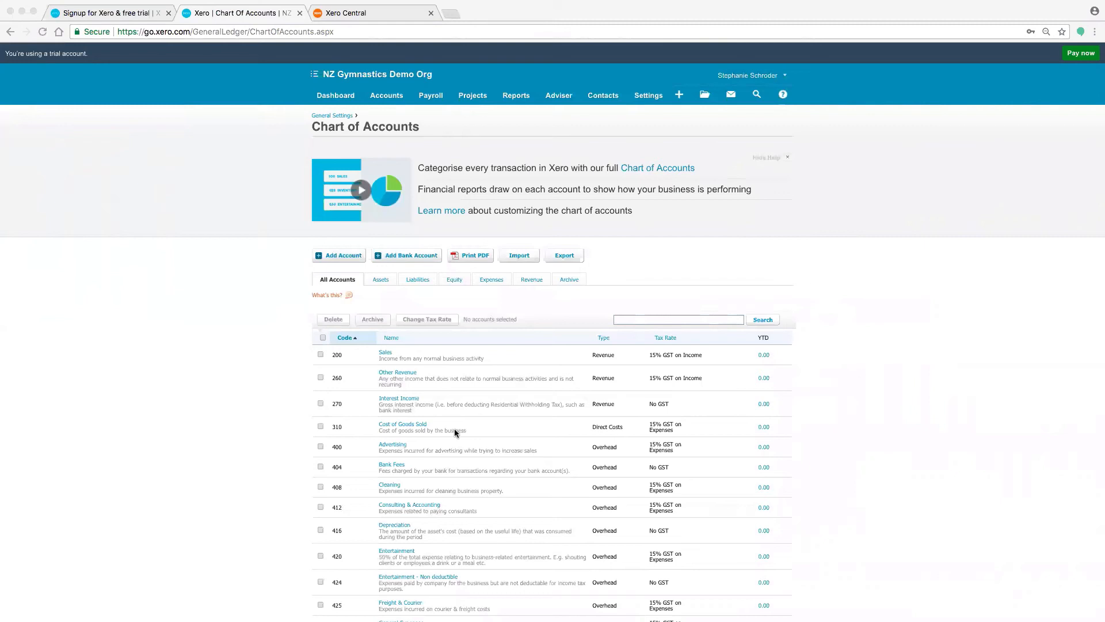
pyautogui.click(386, 353)
pyautogui.click(386, 354)
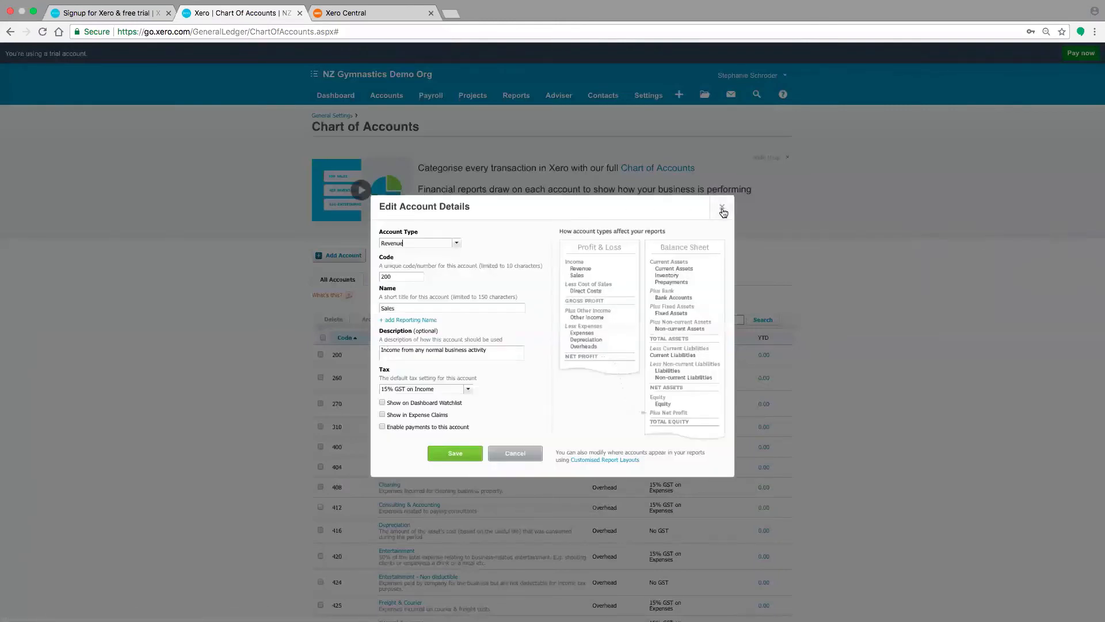
pyautogui.click(721, 207)
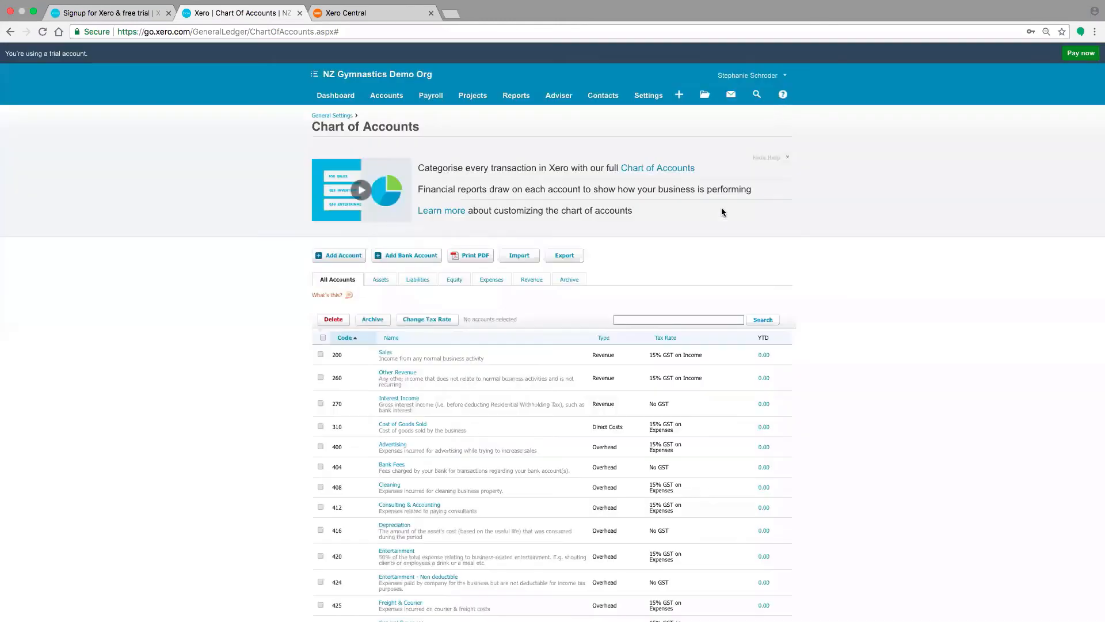
# Select the Sales account, request its deletion and dismiss the confirmation
pyautogui.click(320, 354)
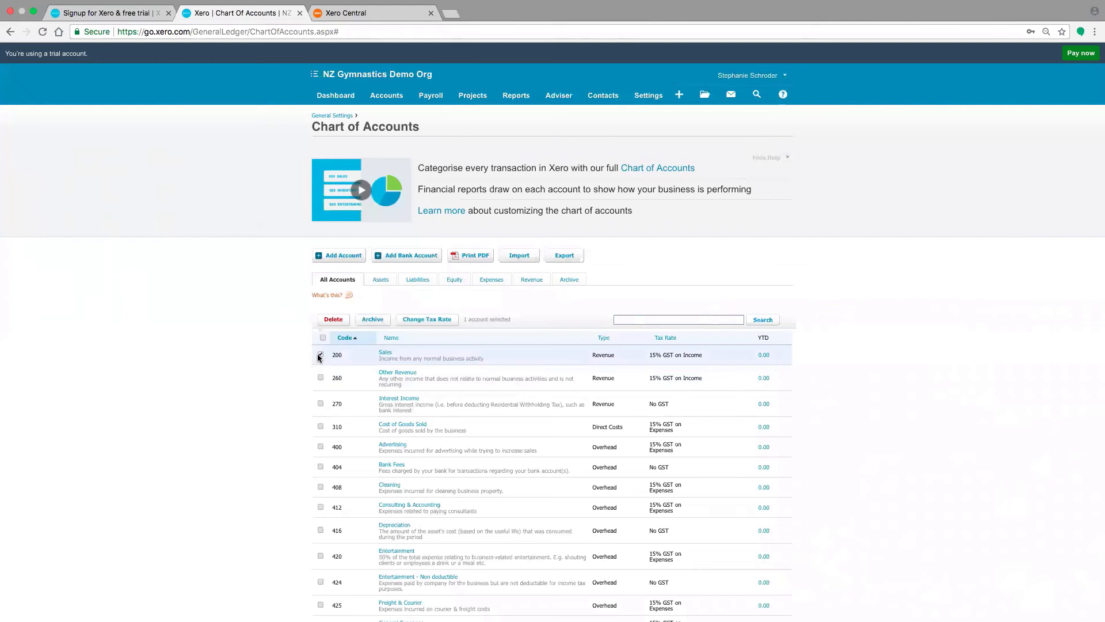
pyautogui.click(330, 320)
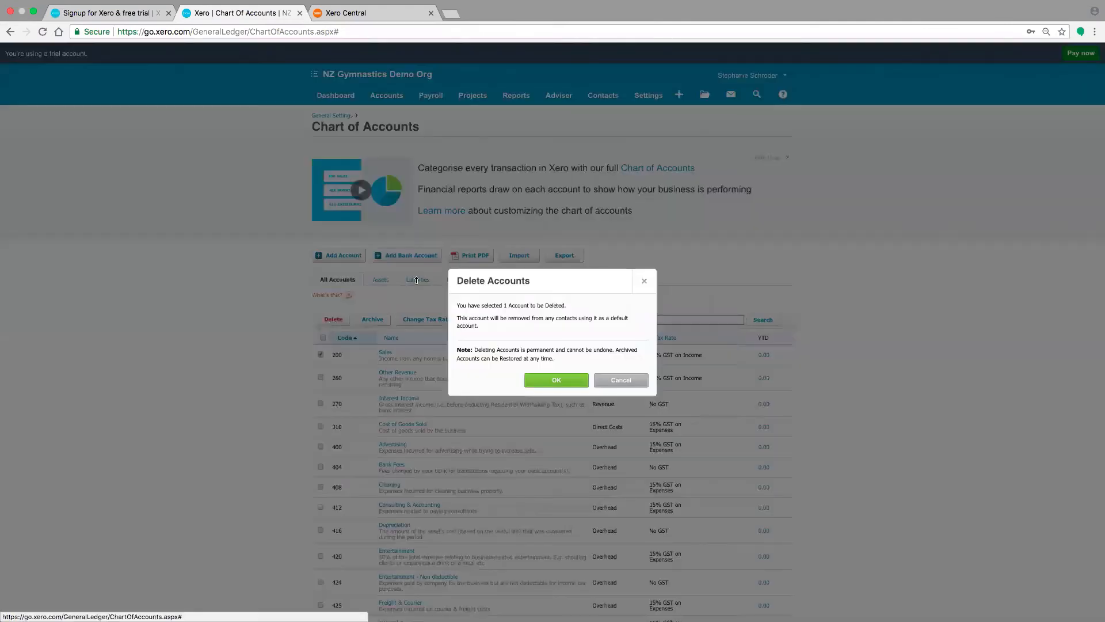
pyautogui.click(644, 279)
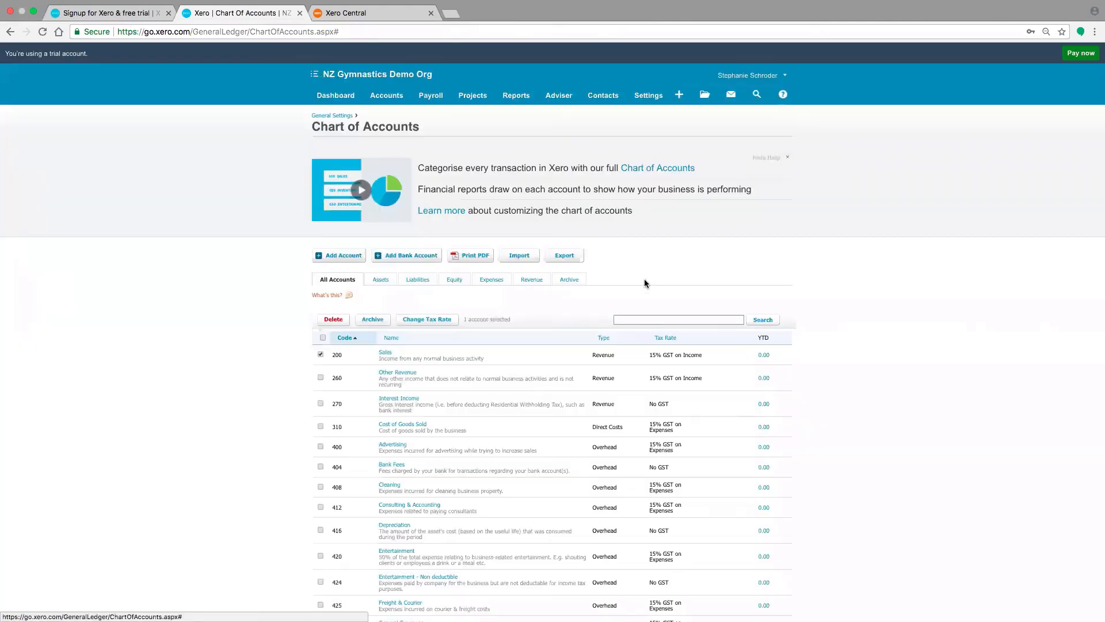
# View the blank form for adding a new account, close it and return to the dashboard
pyautogui.click(357, 257)
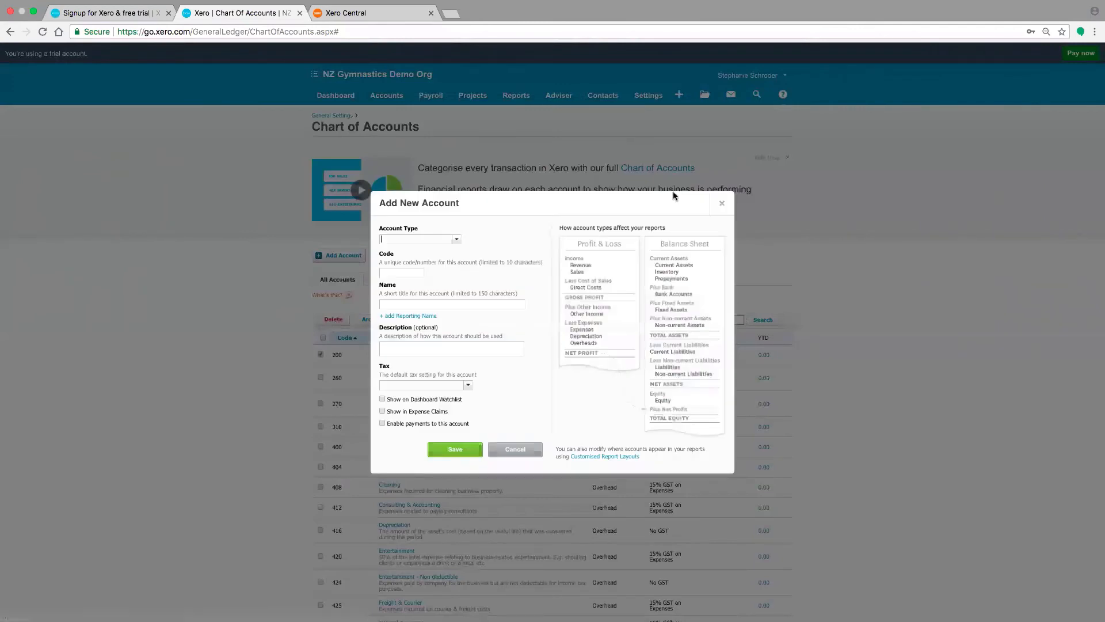
pyautogui.click(719, 206)
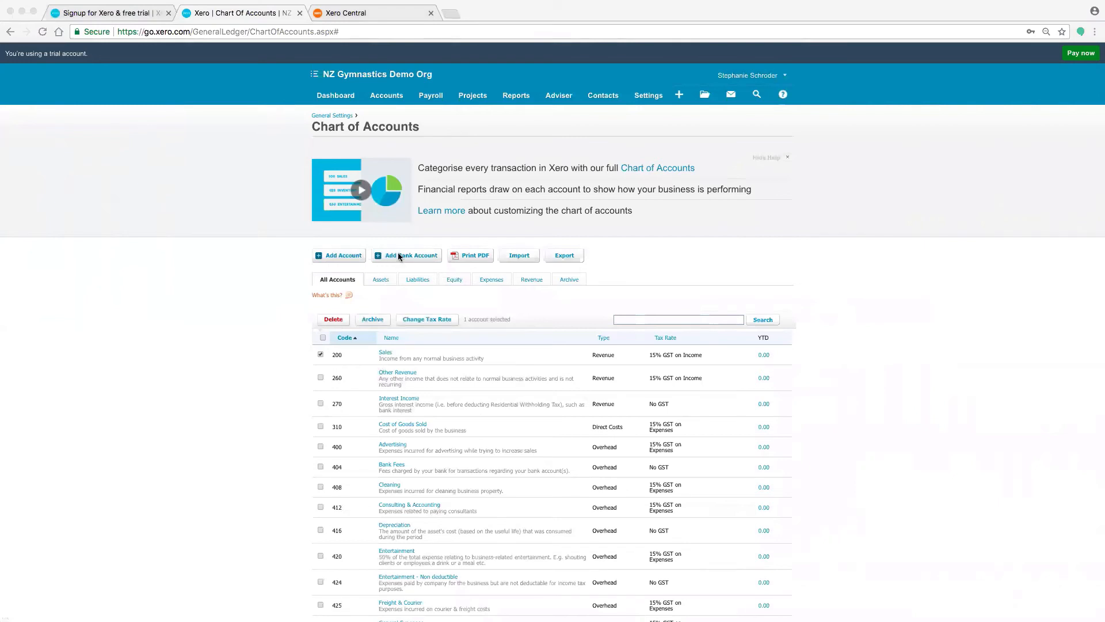
pyautogui.click(336, 95)
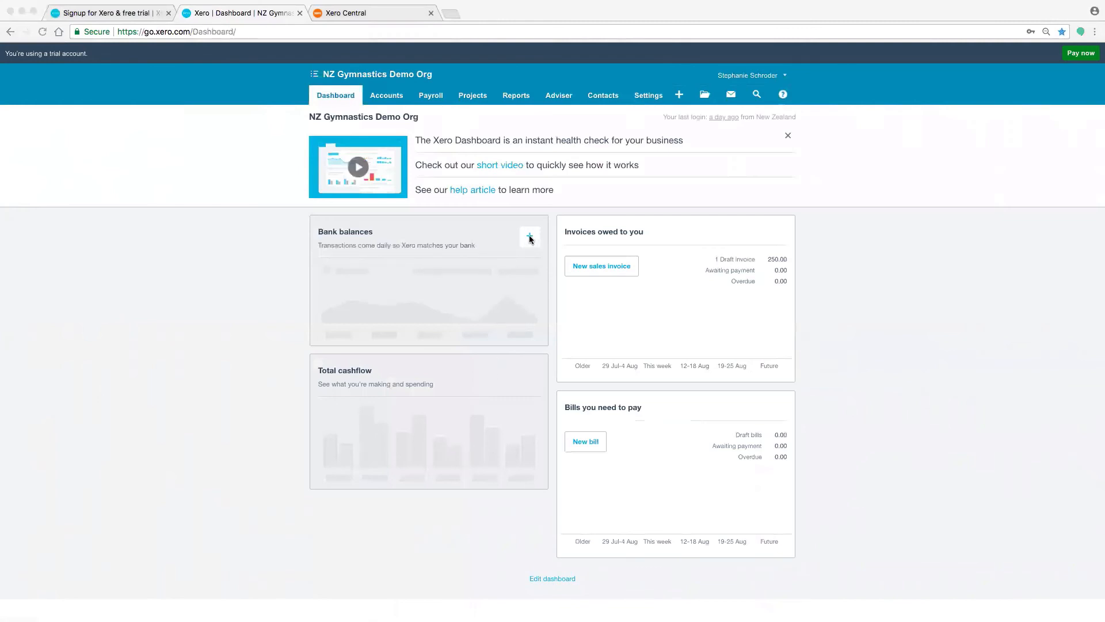
# Start adding an ANZ (NZ) bank account named Business Account with the account type Everyday (day-to-day)
pyautogui.click(530, 239)
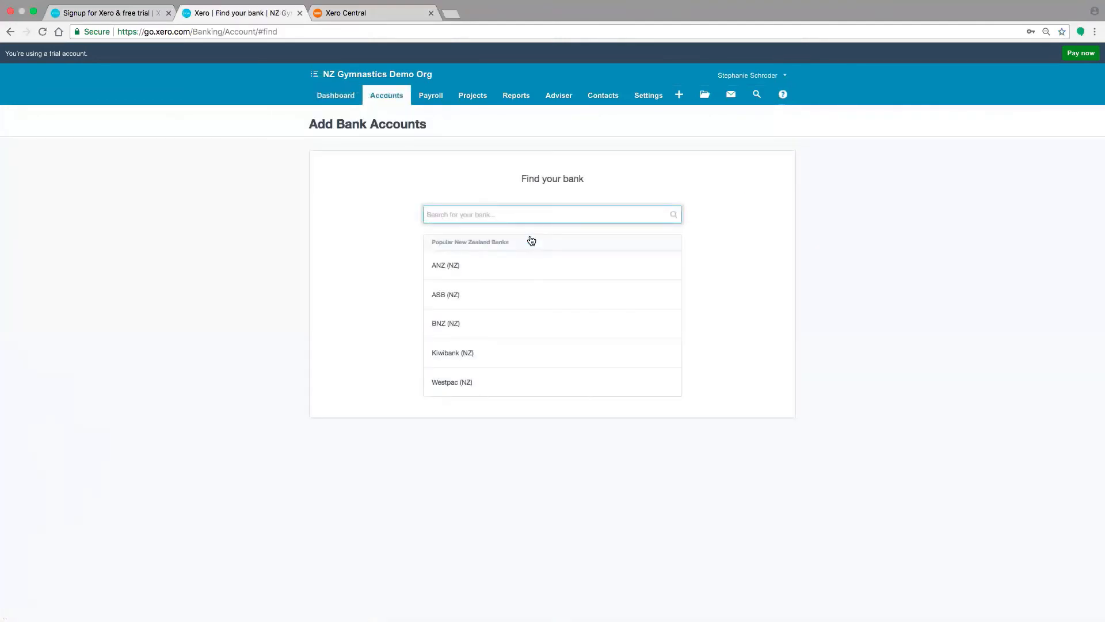
pyautogui.click(487, 267)
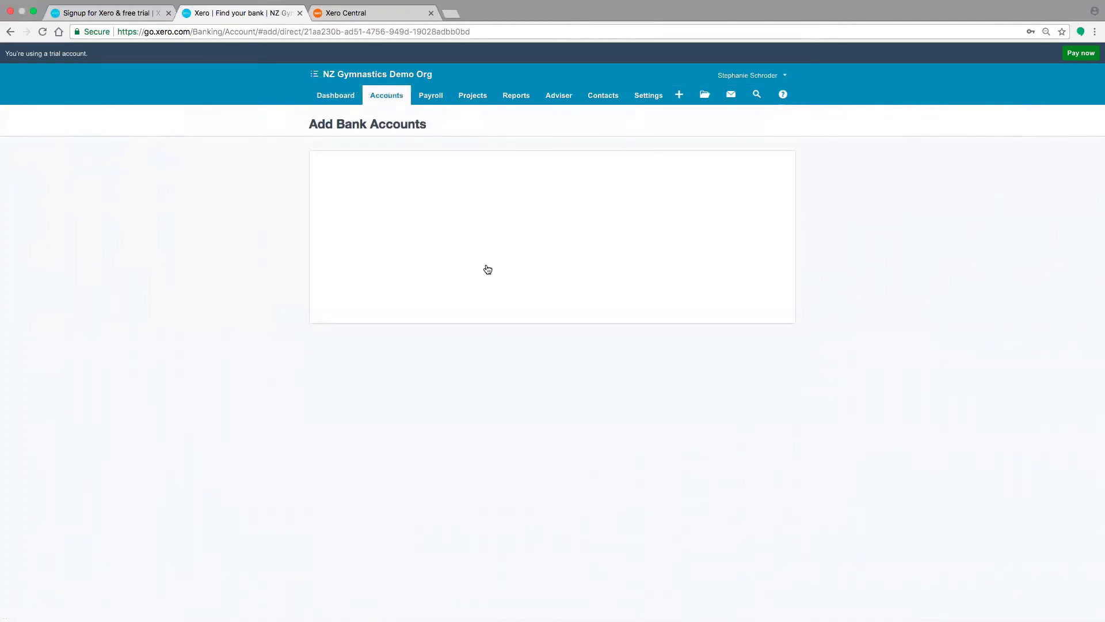
pyautogui.click(496, 215)
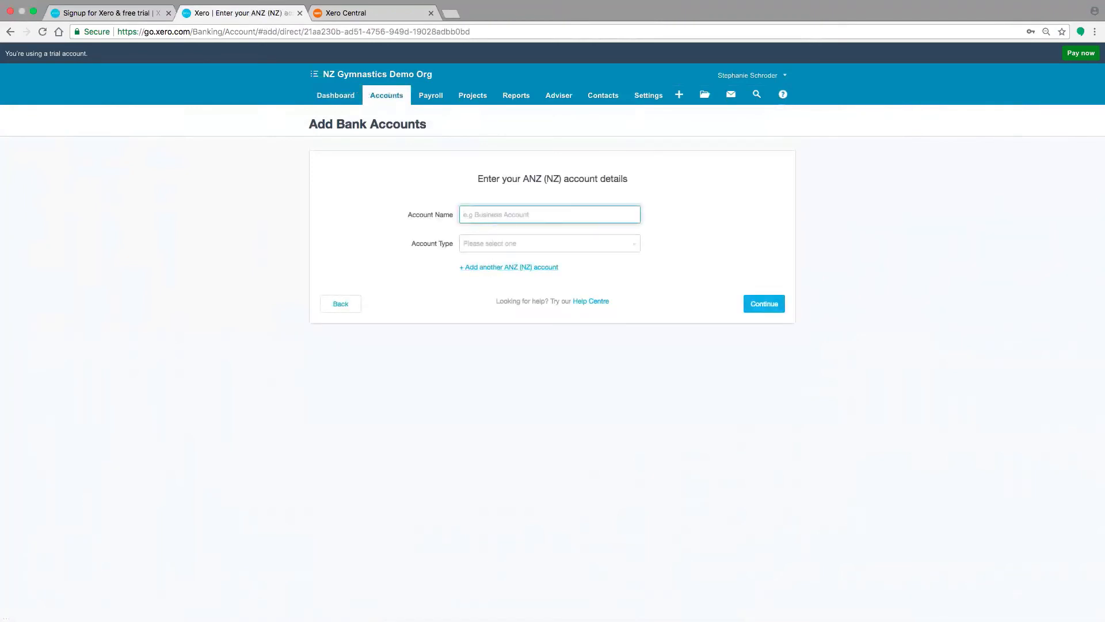
pyautogui.write('Business Acc')
pyautogui.write('oun')
pyautogui.write('oun')
pyautogui.click(514, 241)
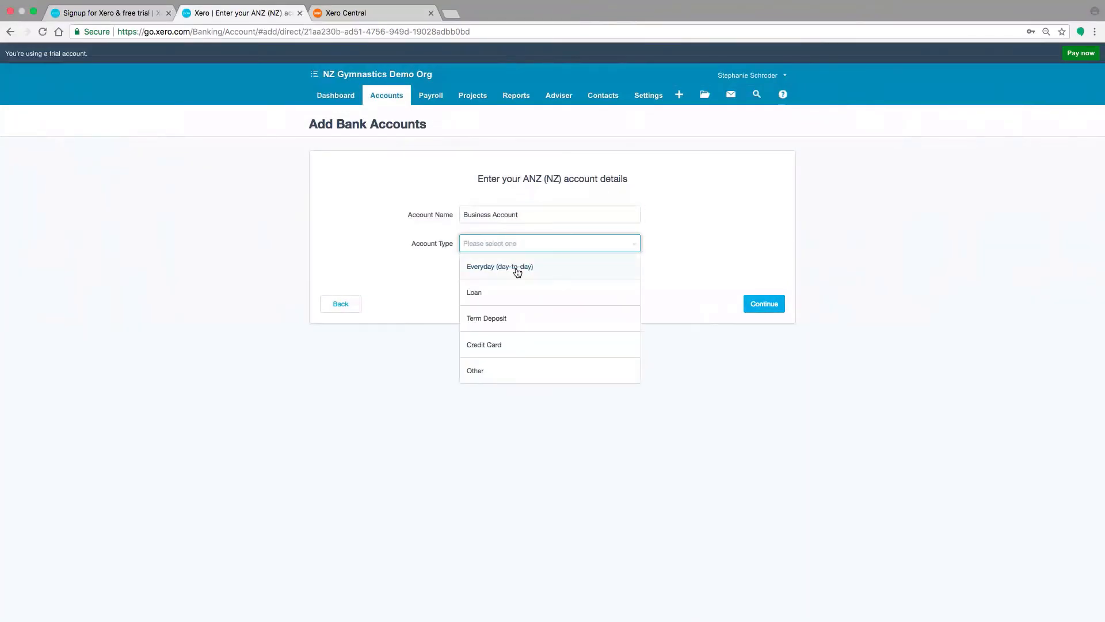
pyautogui.click(517, 267)
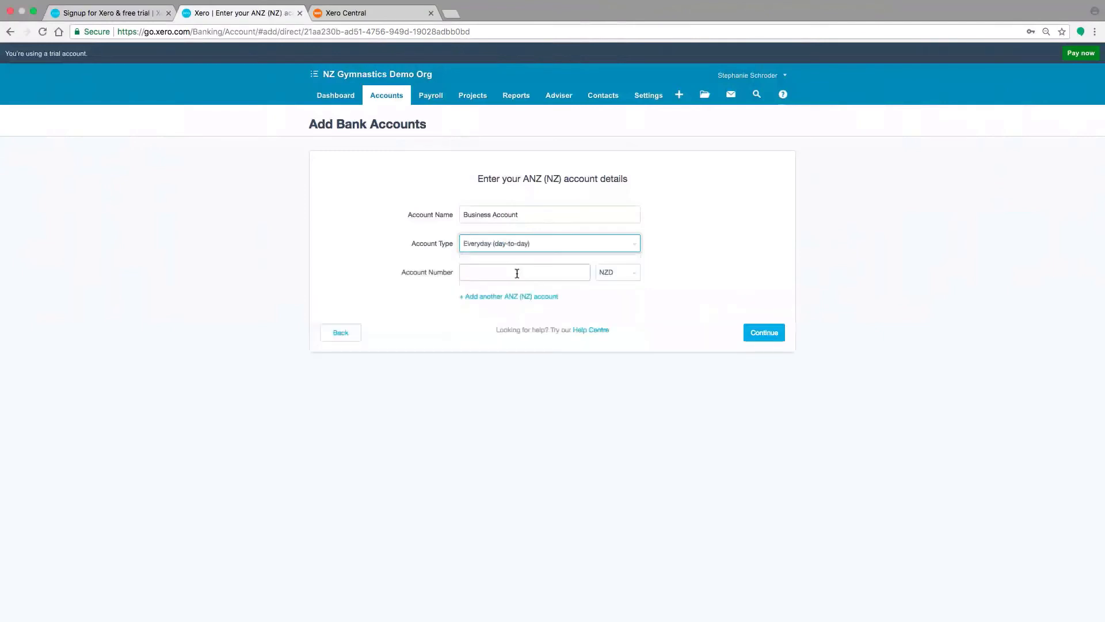
# Enter the bank account number for the new ANZ account and submit its details
pyautogui.click(517, 273)
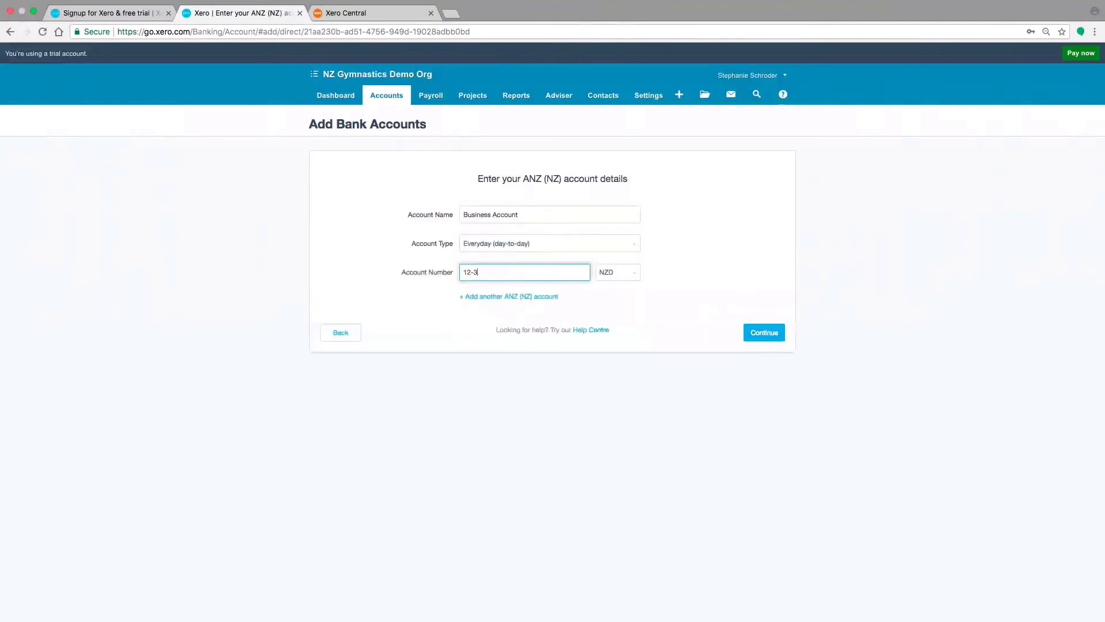
pyautogui.click(760, 332)
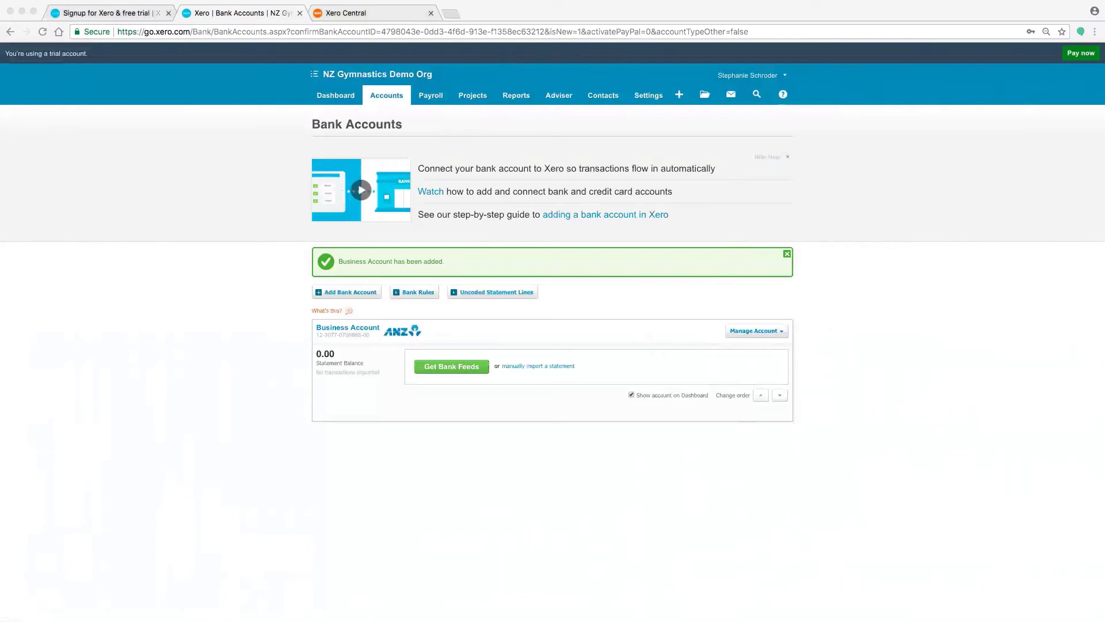
# View the ANZ direct feeds help article from the account's bank feeds option and close it
pyautogui.click(449, 368)
pyautogui.click(448, 367)
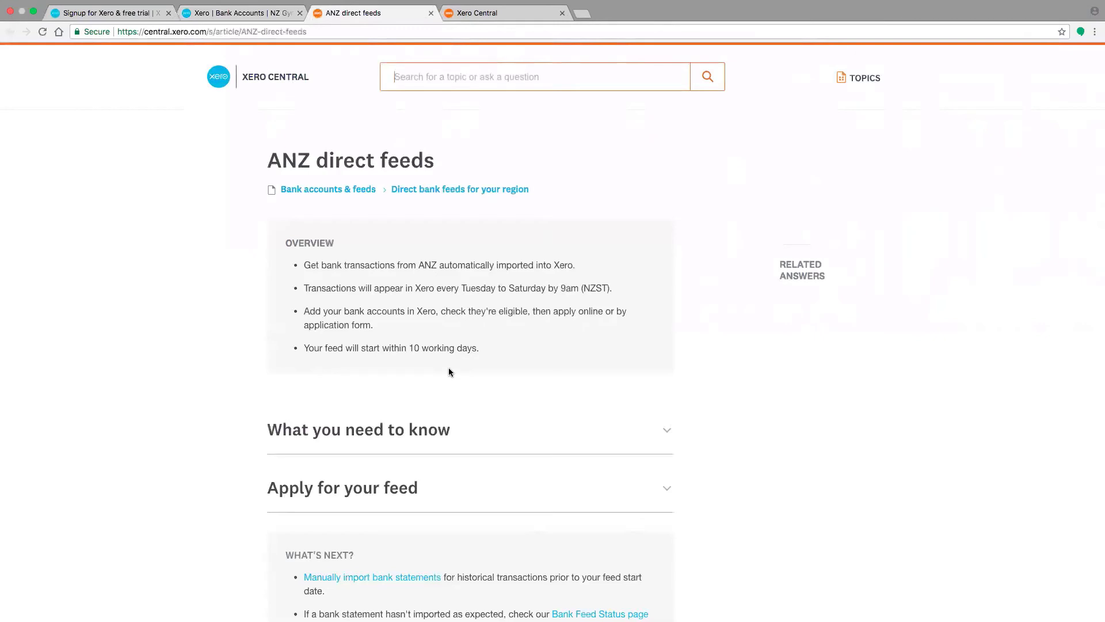
pyautogui.click(266, 12)
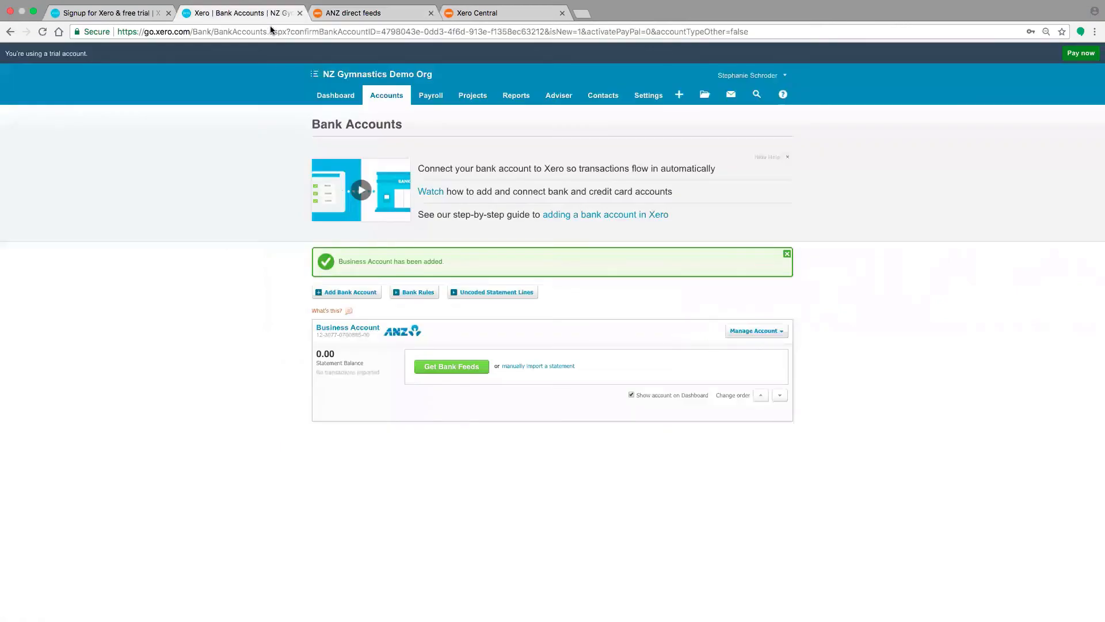
pyautogui.click(431, 14)
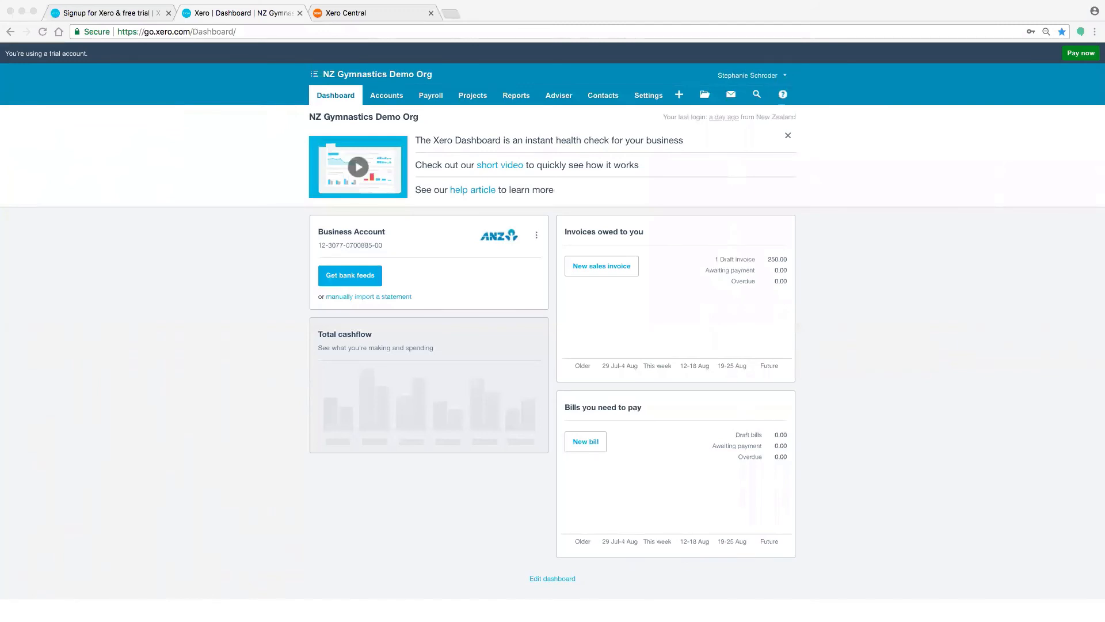
# Open a blank sales invoice from the Sales dashboard, view its approval options and return to Sales
pyautogui.click(391, 98)
pyautogui.click(385, 137)
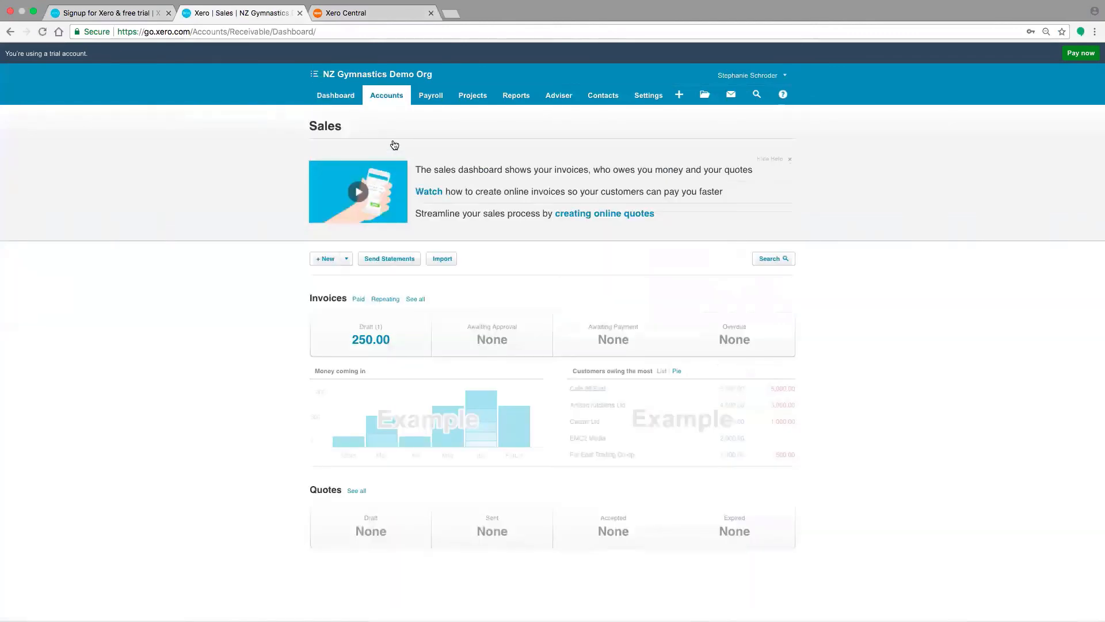
pyautogui.click(330, 259)
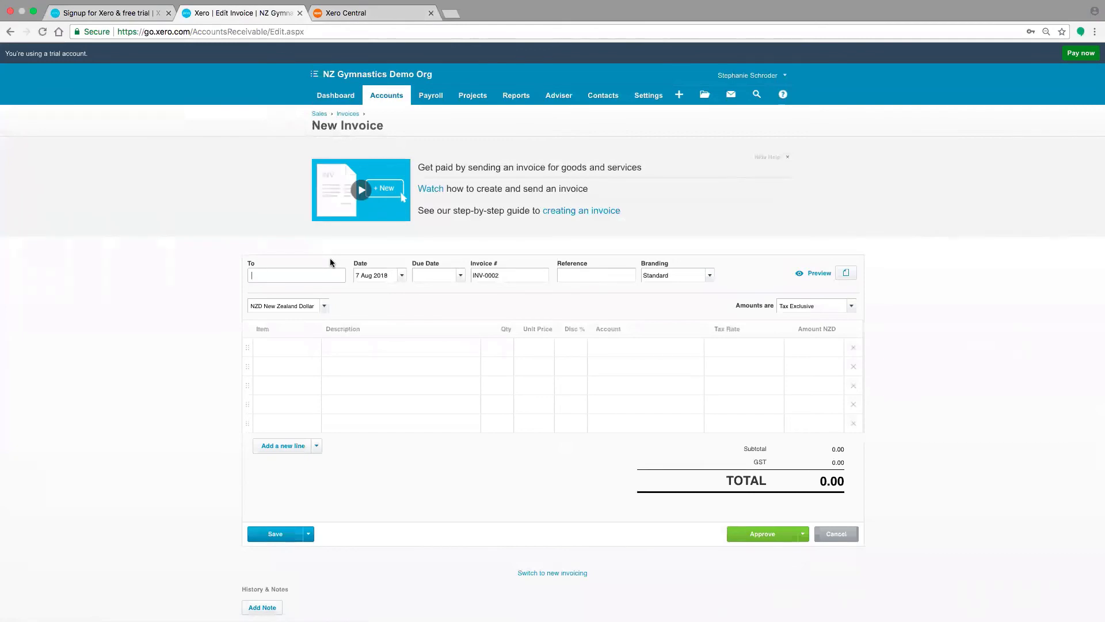
pyautogui.scroll(-1, 188, 475)
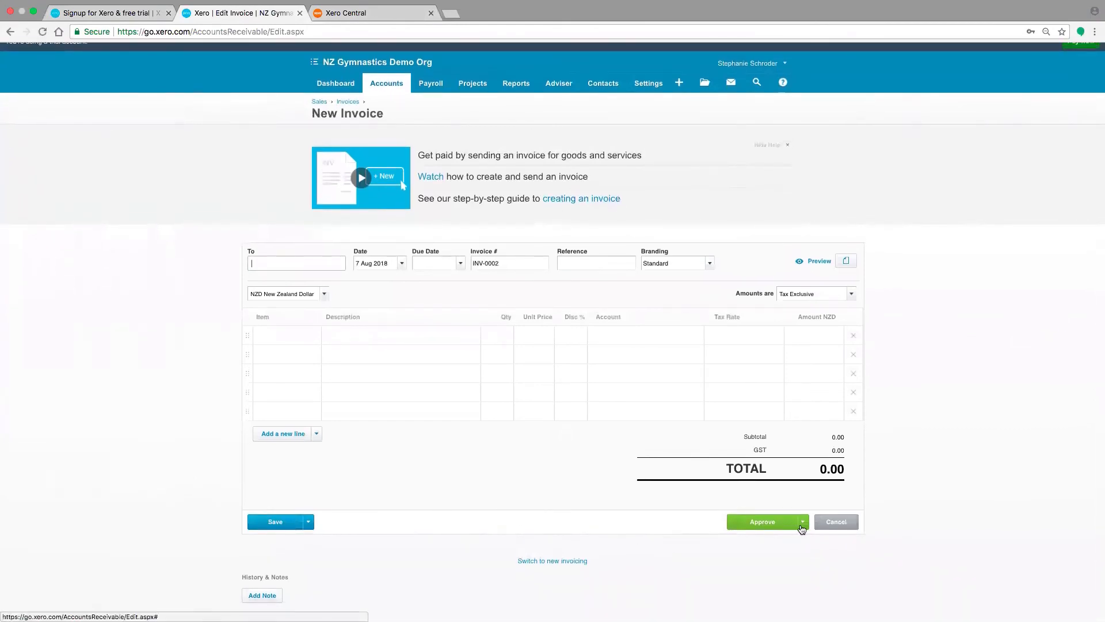
pyautogui.click(803, 525)
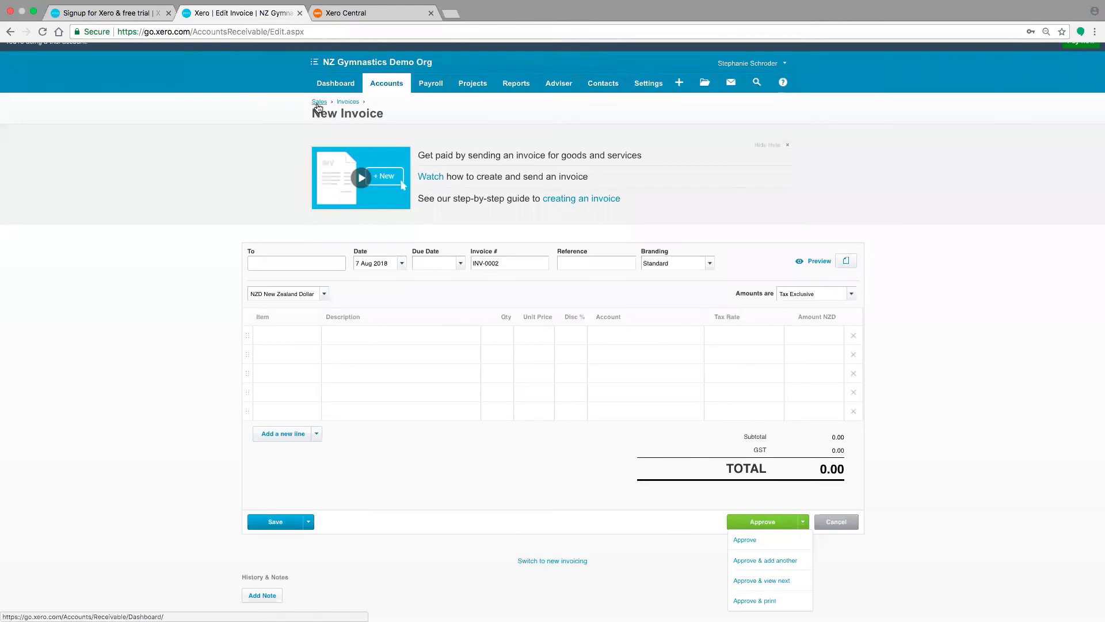
pyautogui.click(318, 107)
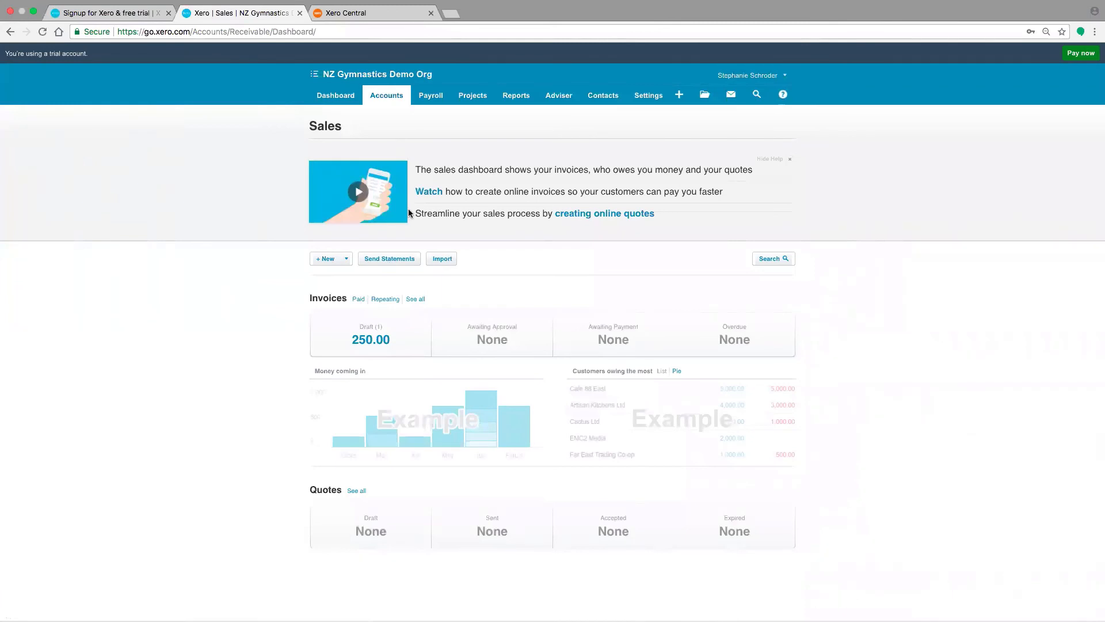
# View the sales invoice import page and the Purchases dashboard
pyautogui.click(442, 258)
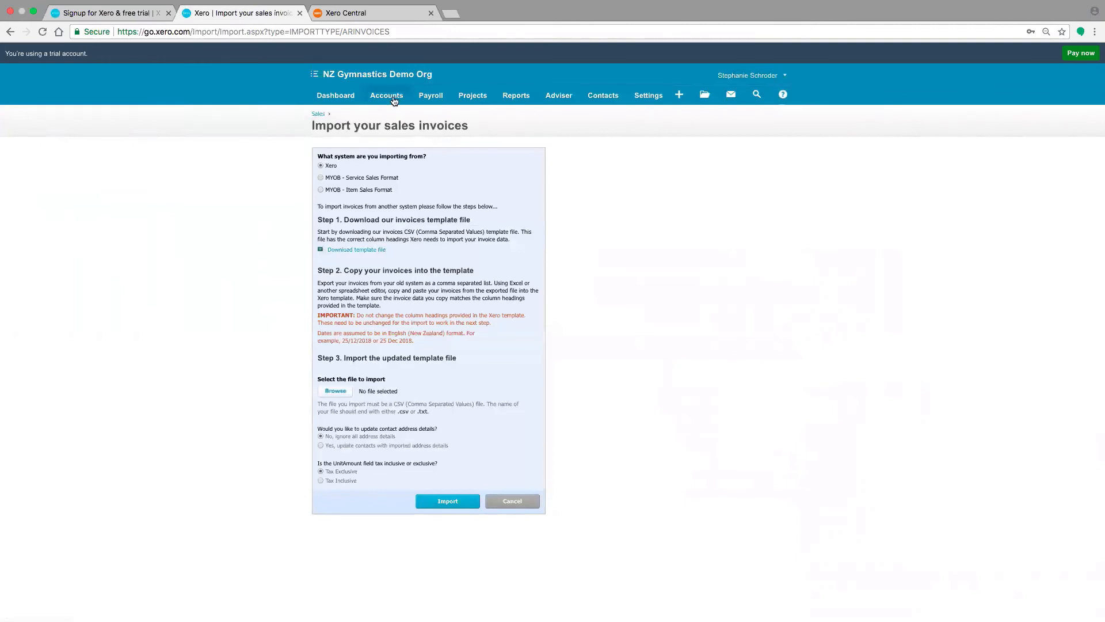
pyautogui.click(394, 99)
pyautogui.click(389, 160)
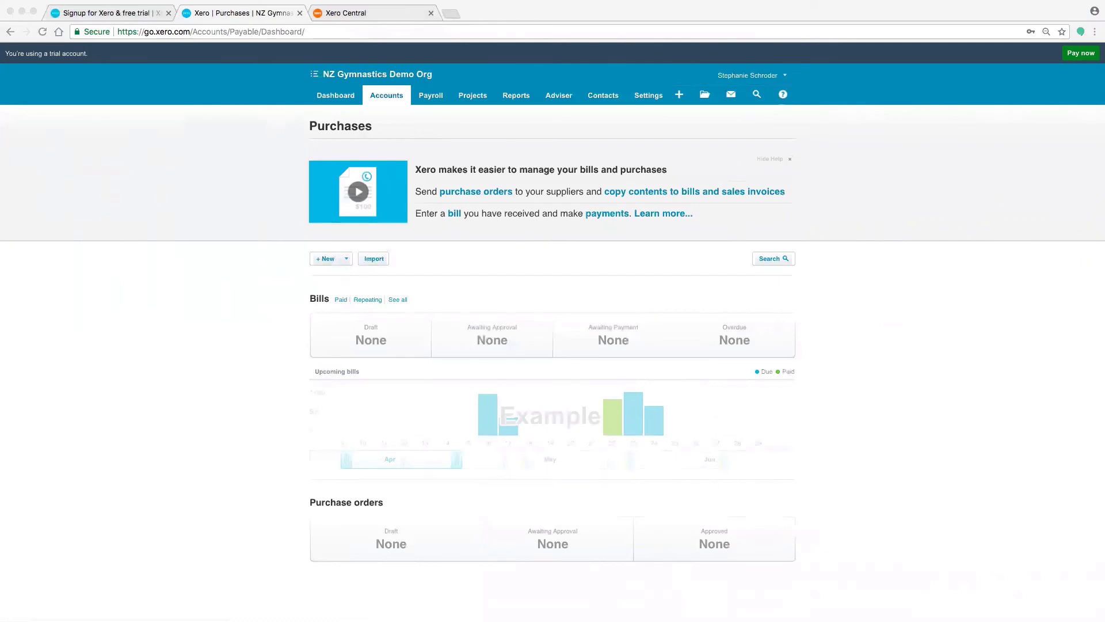
# View the list of all contacts and the Xero to Xero connection page in General Settings
pyautogui.click(609, 98)
pyautogui.click(609, 116)
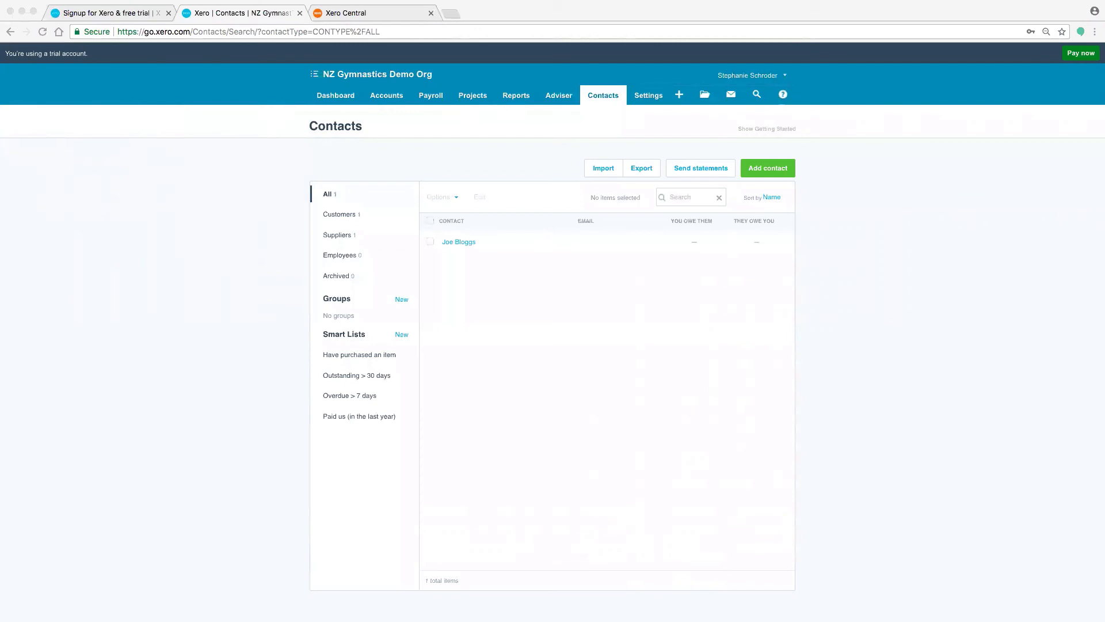
pyautogui.click(650, 99)
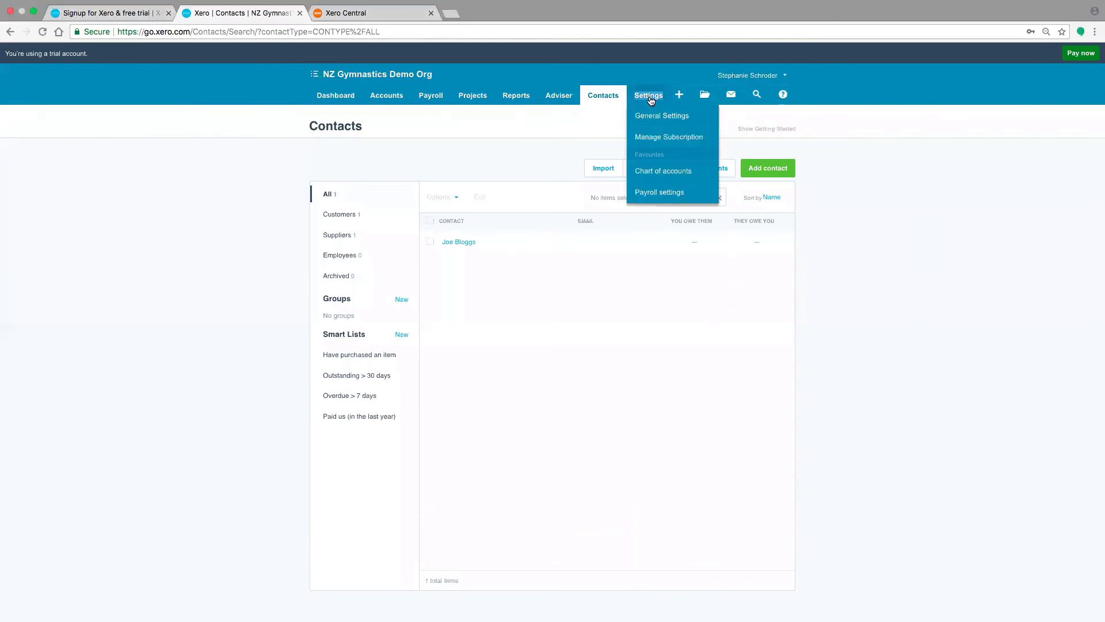
pyautogui.click(652, 117)
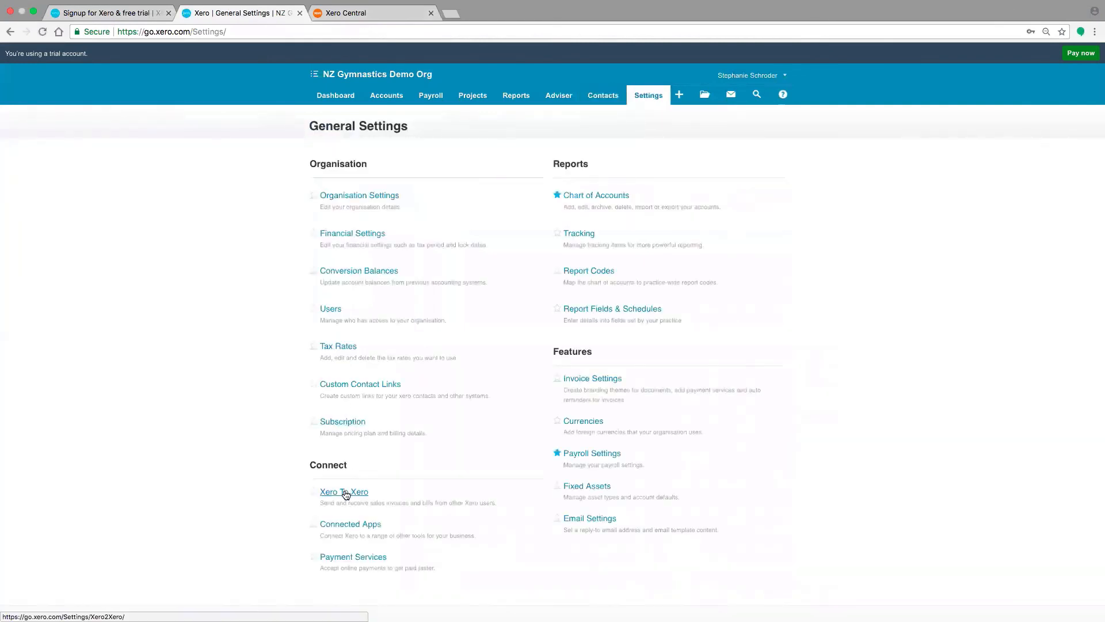
pyautogui.click(345, 492)
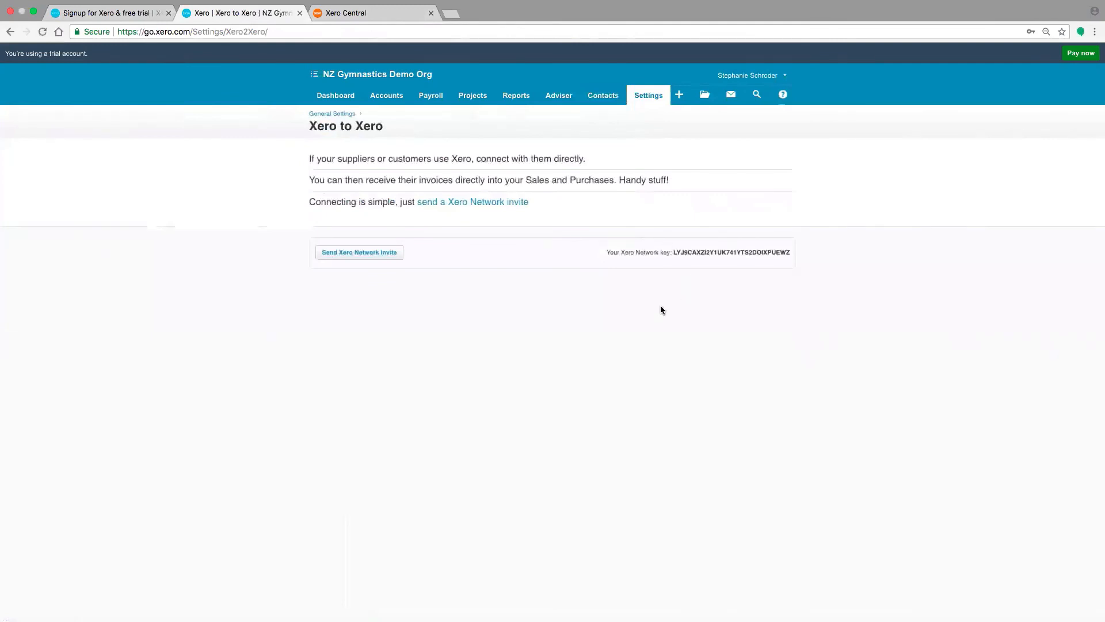
# Open the existing contact for editing and review its contact information and financial details without changing them
pyautogui.click(604, 102)
pyautogui.click(605, 118)
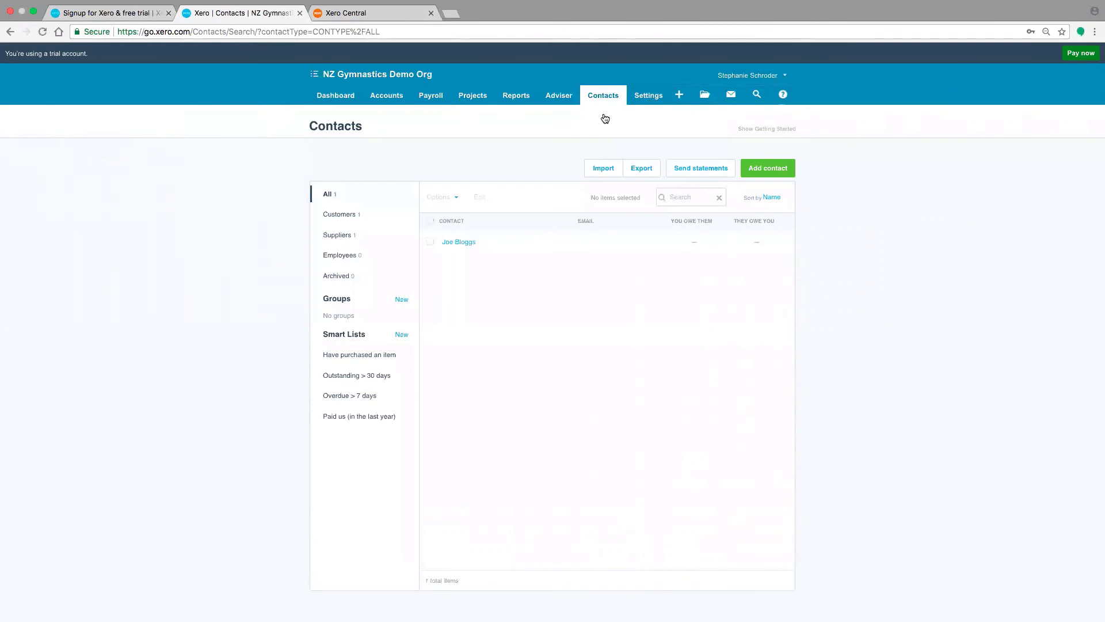
pyautogui.click(460, 243)
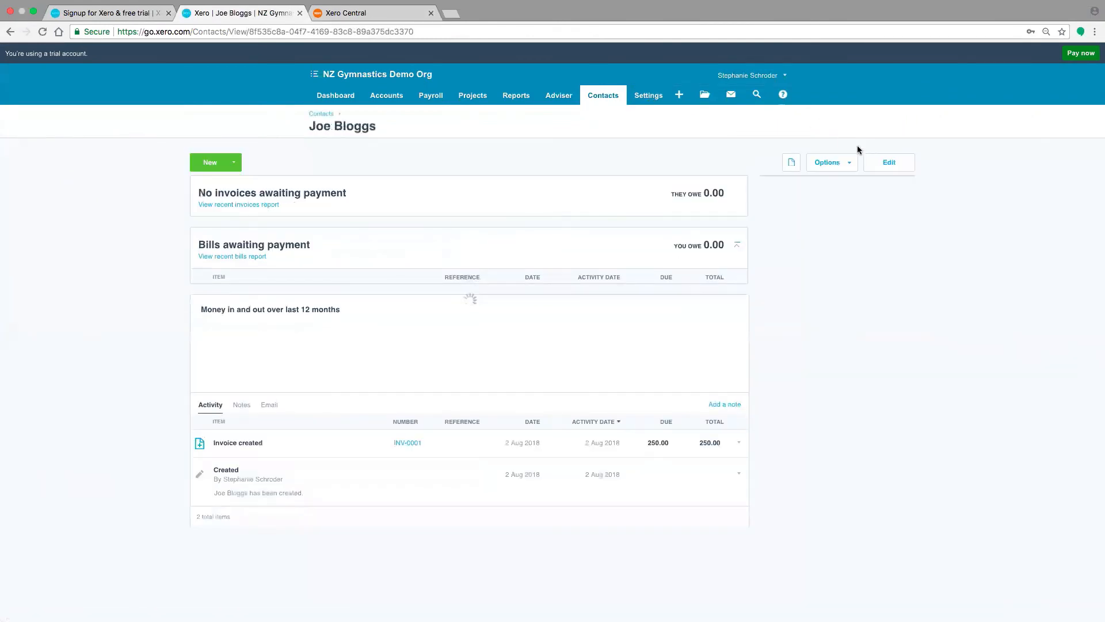
pyautogui.click(879, 163)
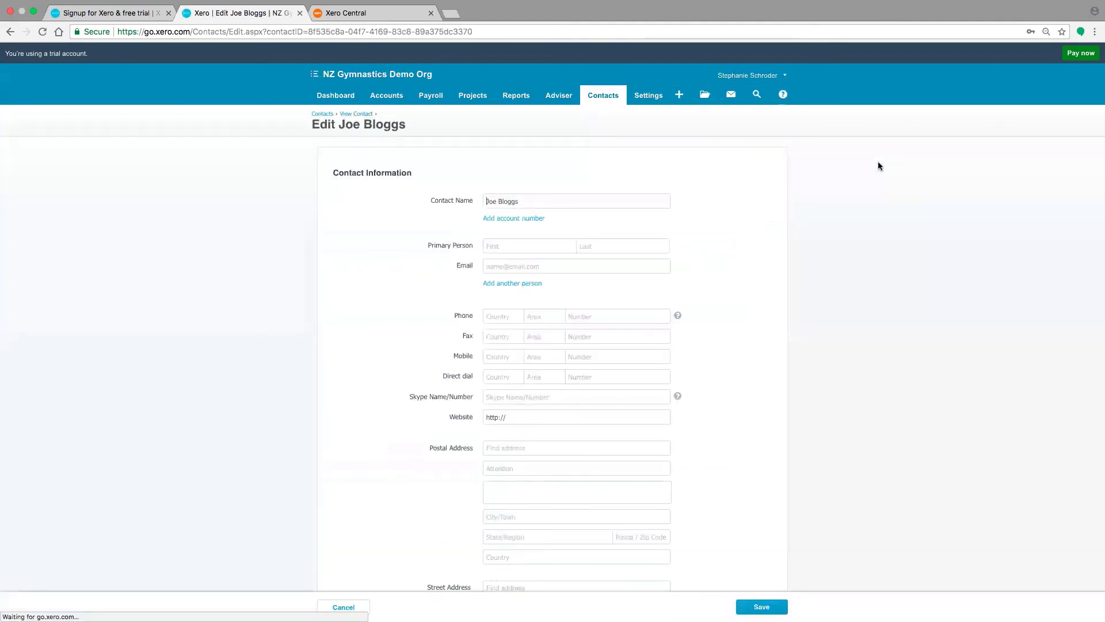
pyautogui.scroll(-15, 850, 389)
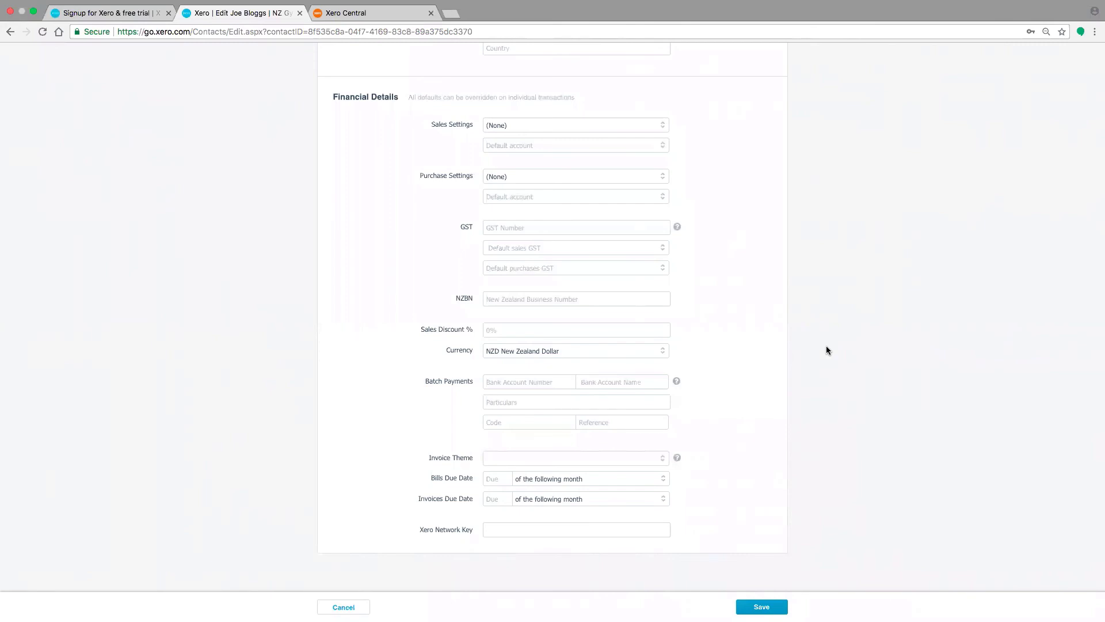
pyautogui.scroll(15, 826, 231)
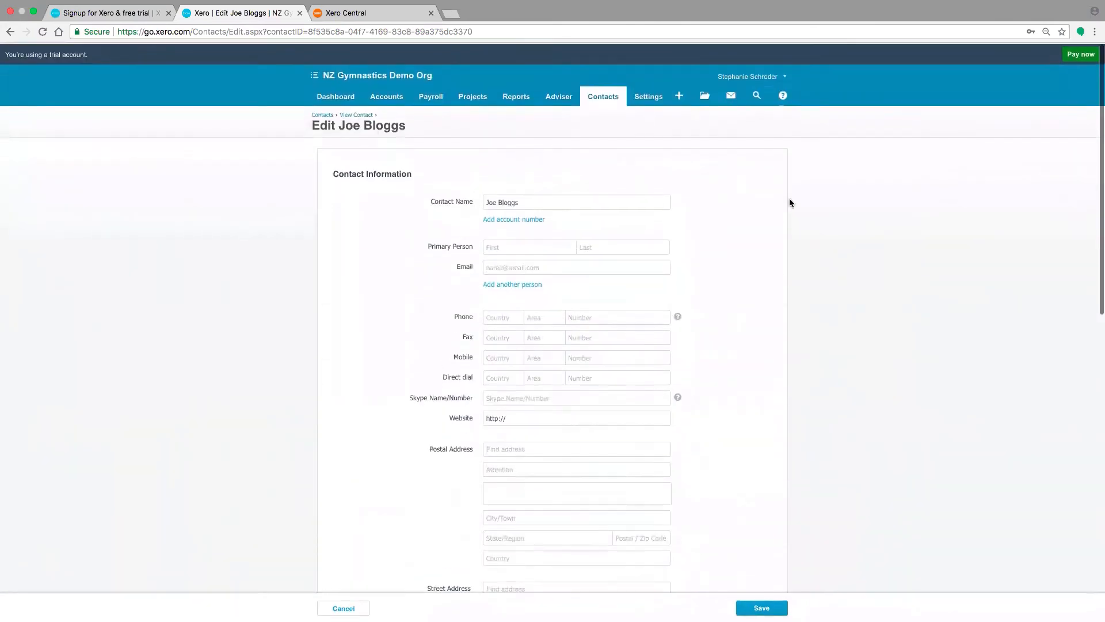
# Open the Conversion Balances page from General Settings
pyautogui.click(651, 104)
pyautogui.click(652, 117)
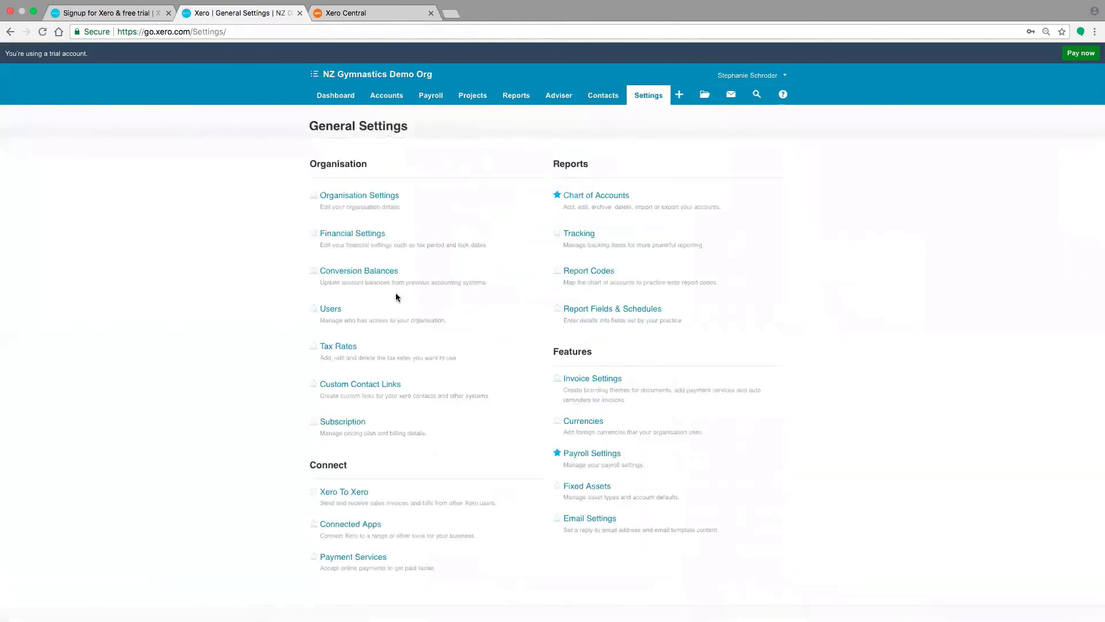
pyautogui.click(382, 274)
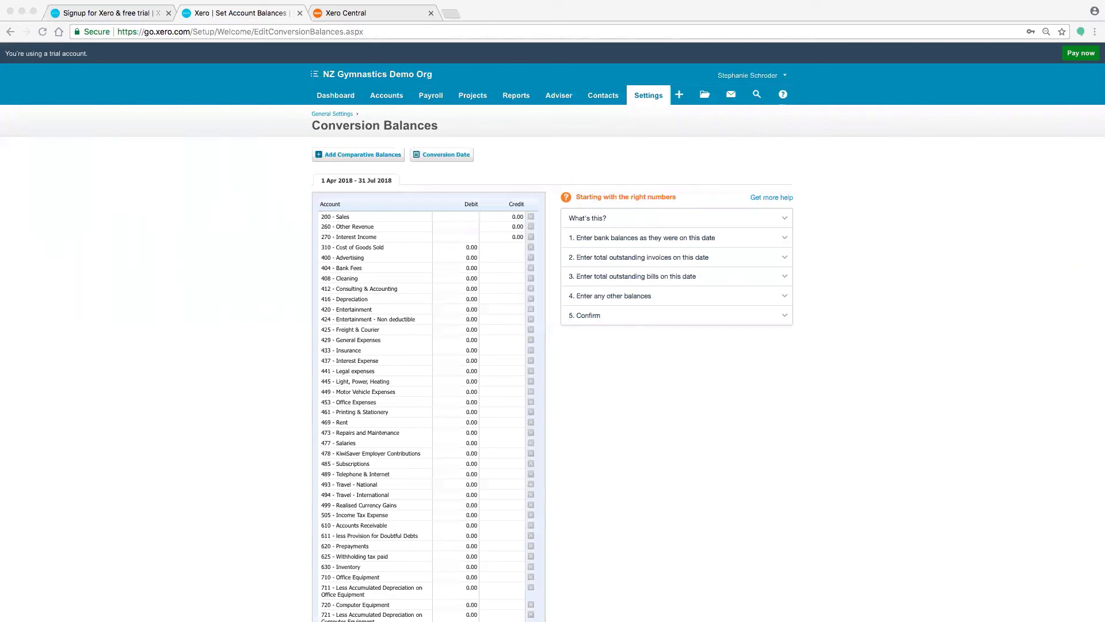
# Open the Users page from General Settings and start inviting a new user
pyautogui.click(644, 100)
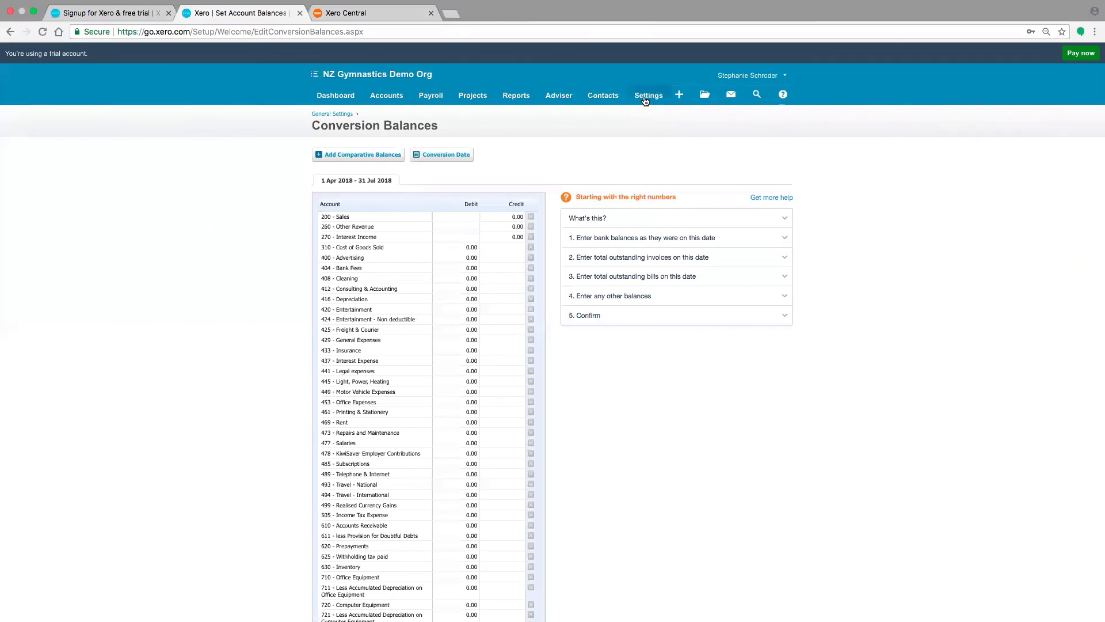
pyautogui.click(645, 103)
pyautogui.click(645, 113)
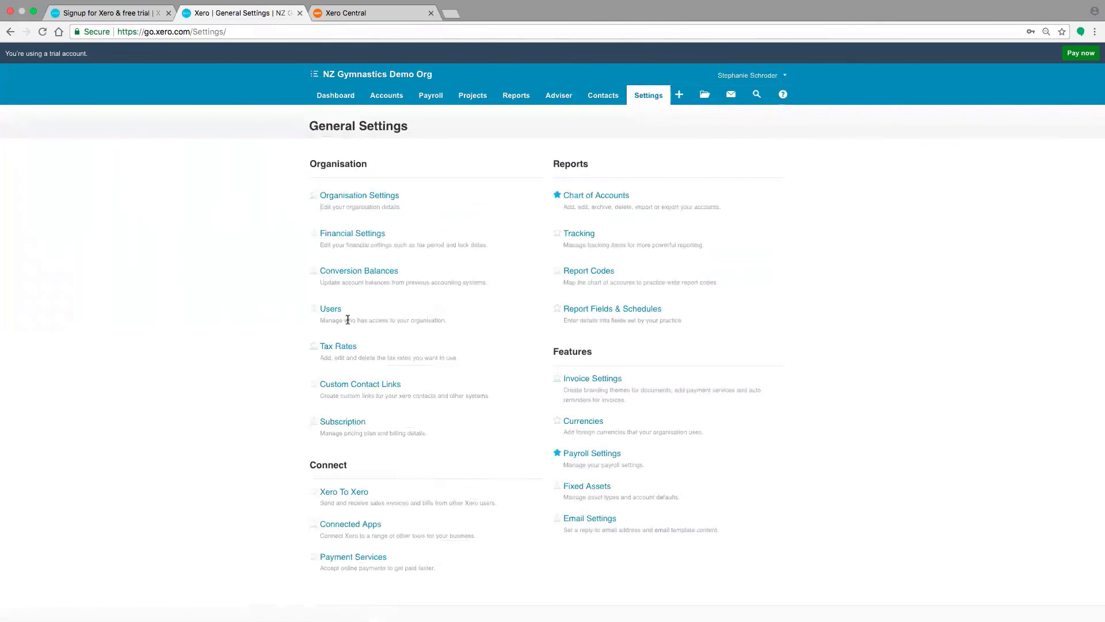
pyautogui.click(338, 313)
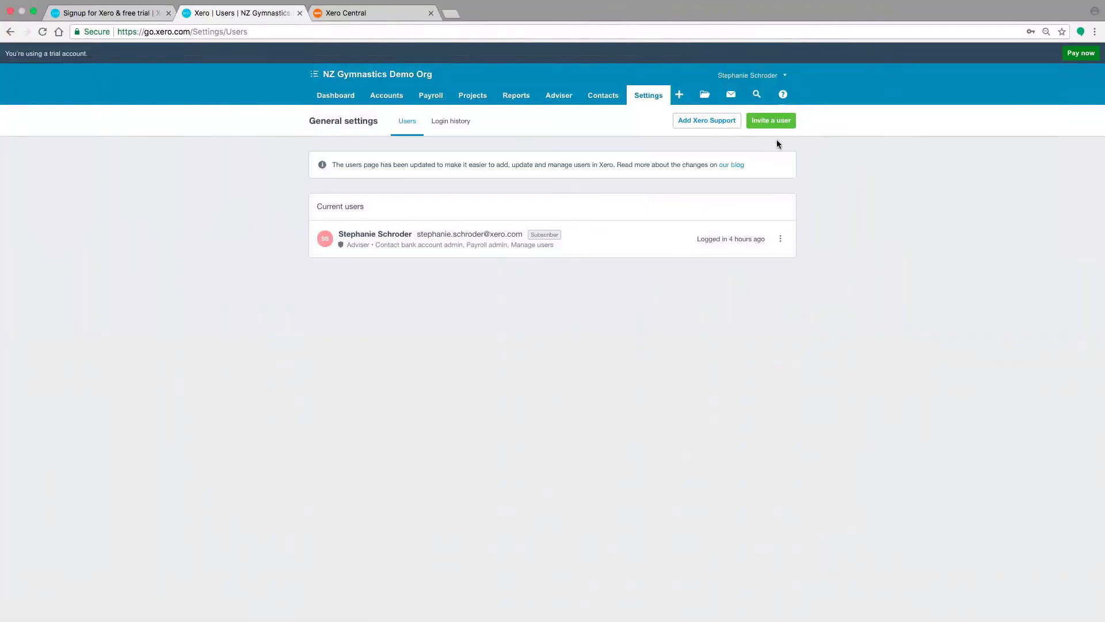
pyautogui.click(771, 120)
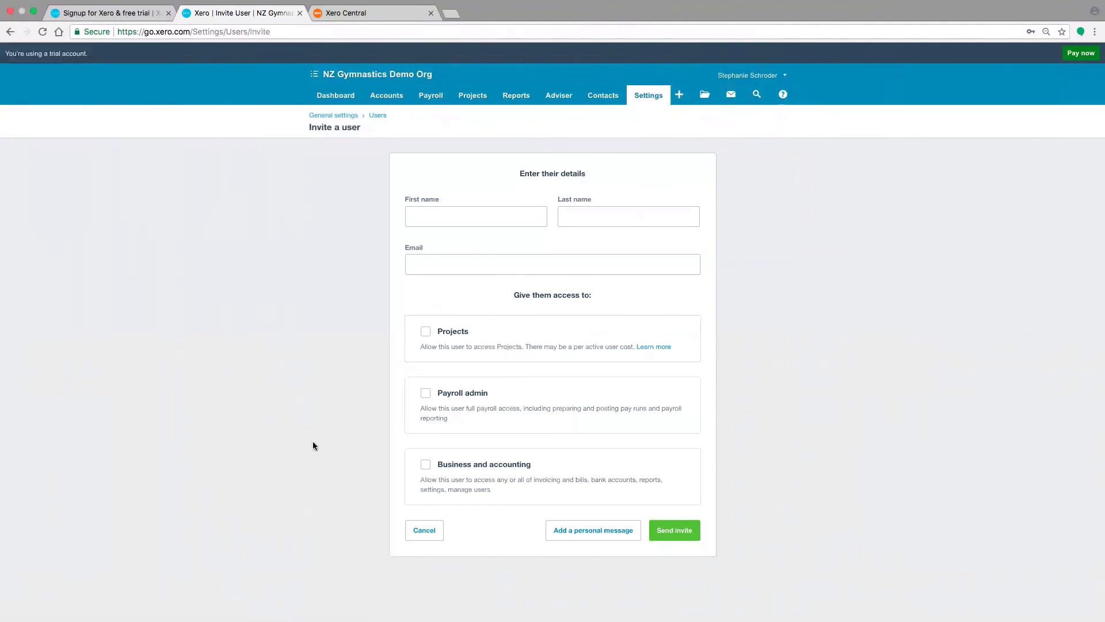
# Enable Business and accounting access for the new user, view the Invoice only role and select Standard
pyautogui.click(425, 464)
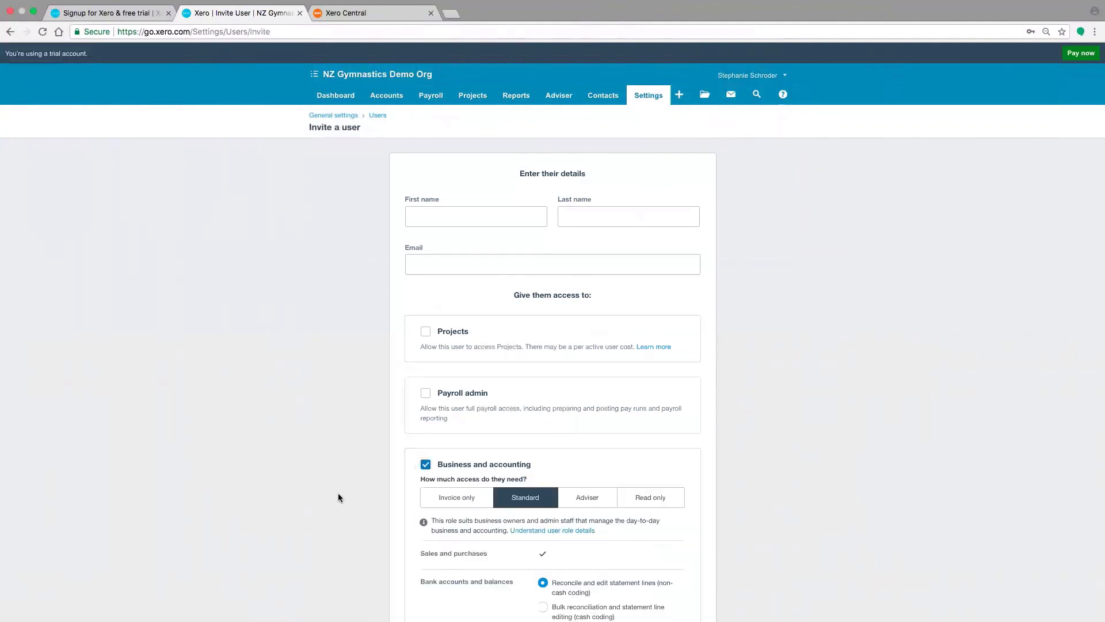
pyautogui.scroll(-2, 337, 492)
pyautogui.click(451, 386)
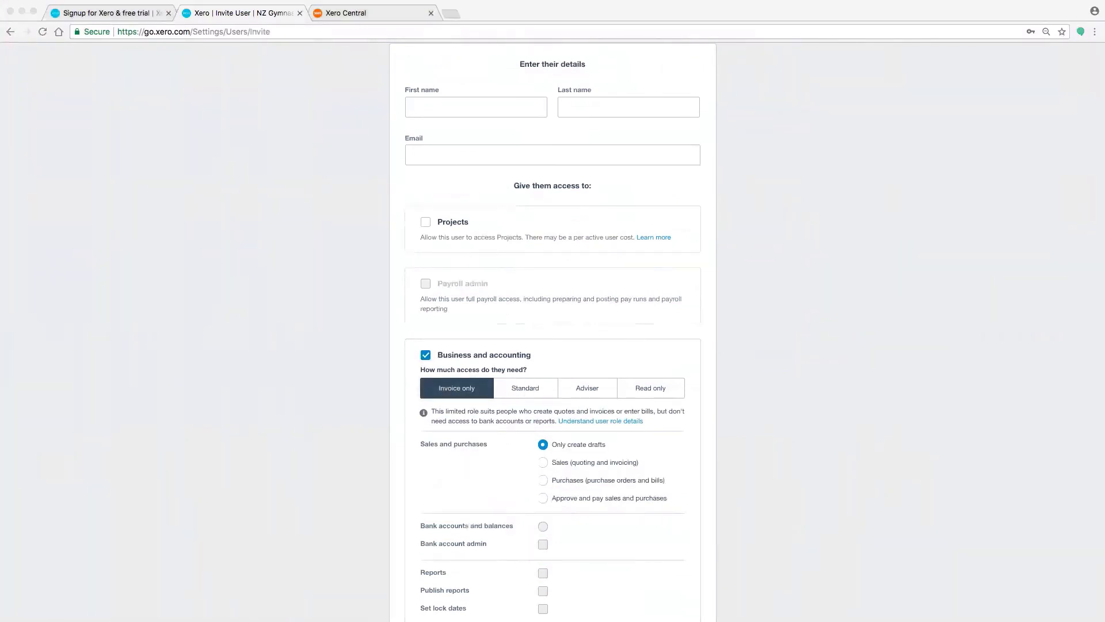
pyautogui.click(533, 390)
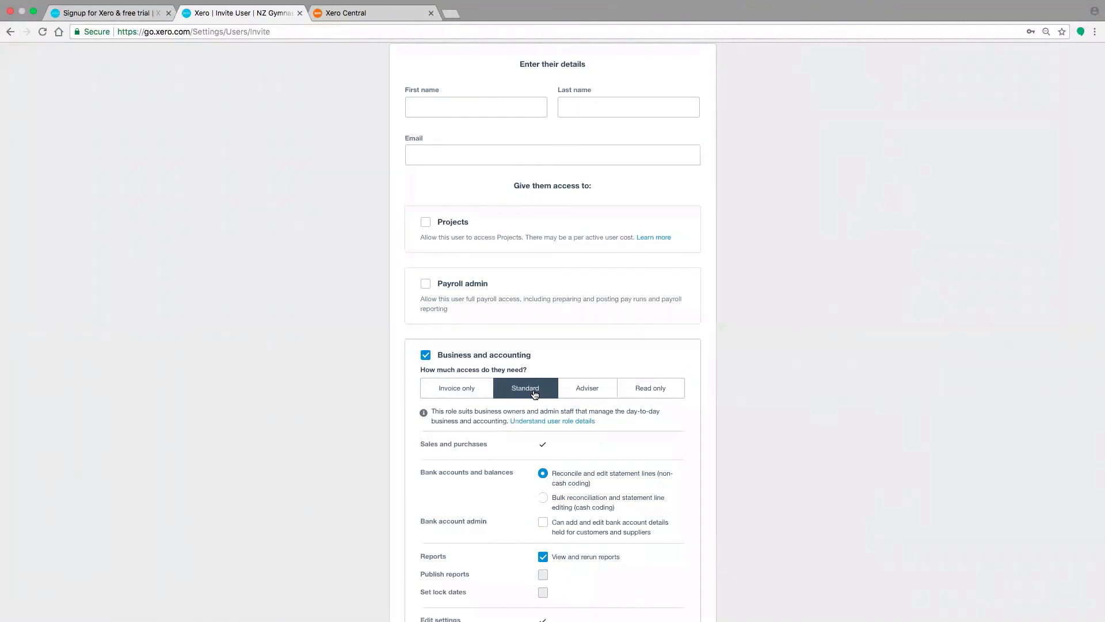
# View the permissions of the Adviser role and select the Read only role for the new user
pyautogui.click(585, 391)
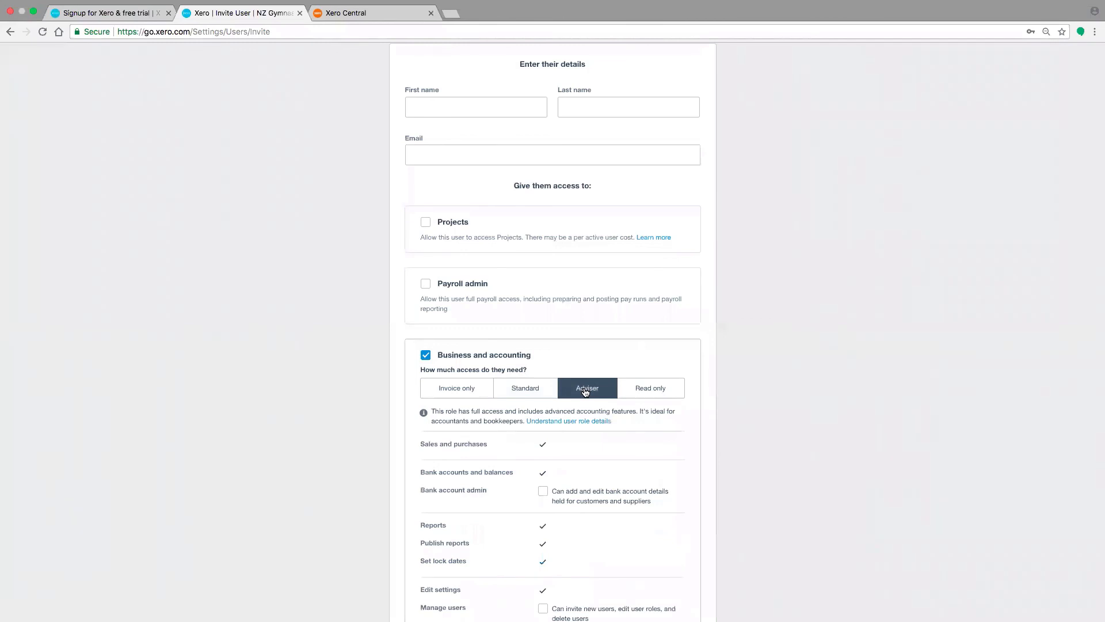
pyautogui.click(631, 390)
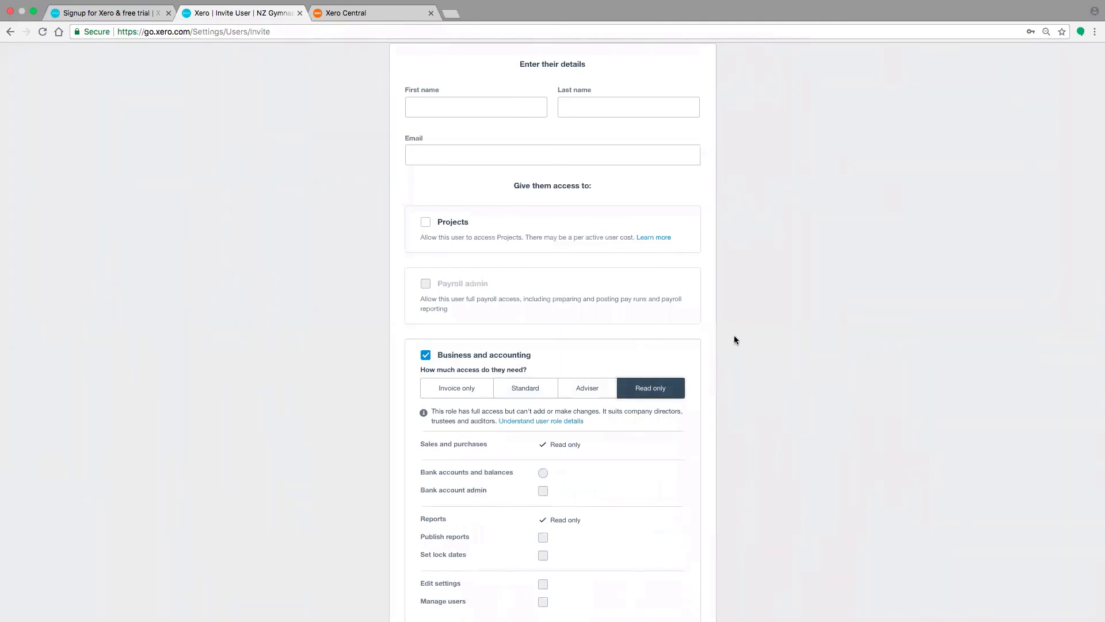
pyautogui.scroll(3, 738, 337)
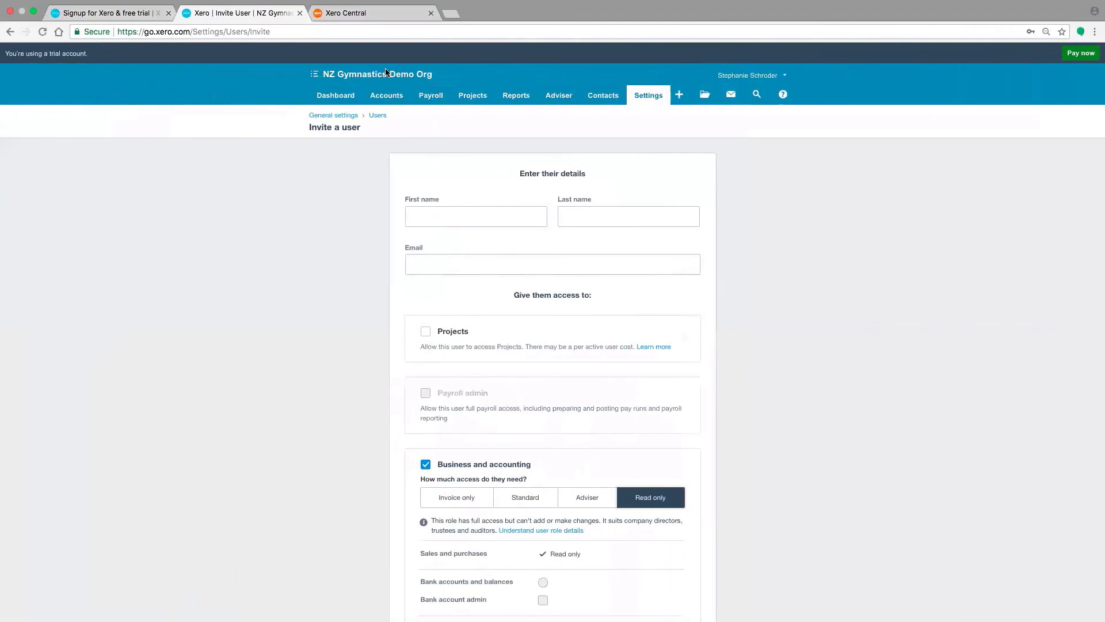
# Switch to Xero Central and search the help topics for "bank reconciliation"
pyautogui.click(373, 16)
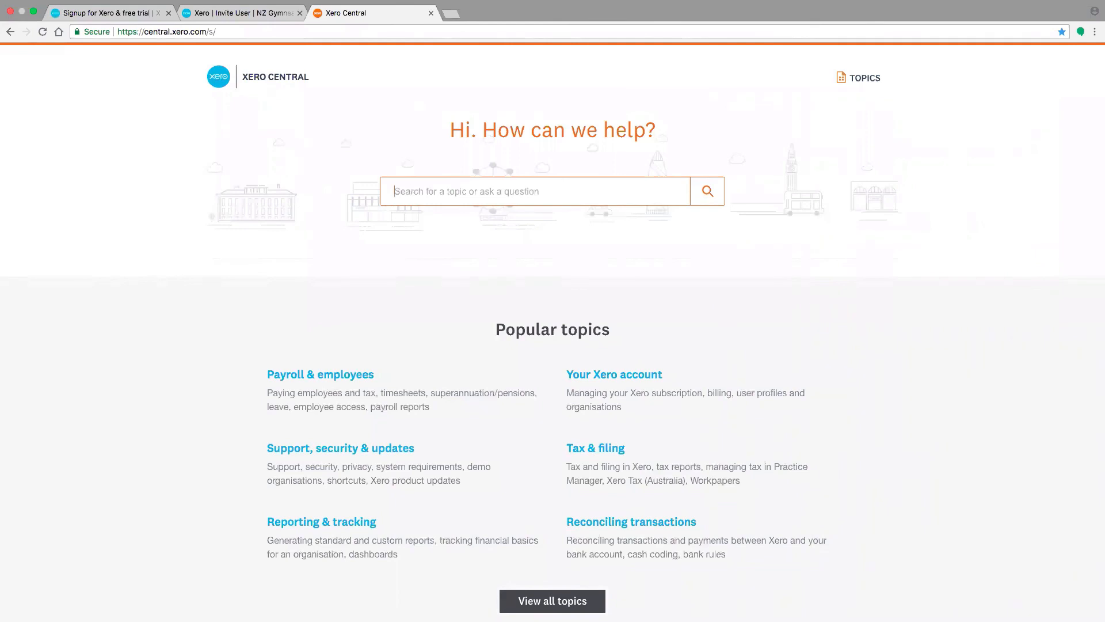
pyautogui.write('bank reconci')
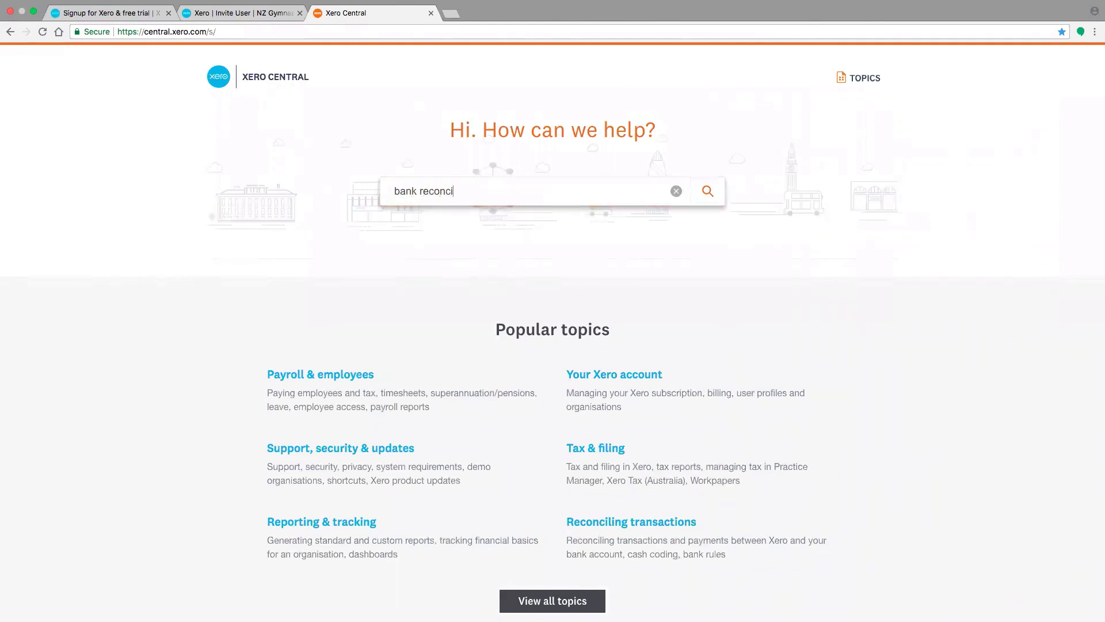
pyautogui.write('liation')
pyautogui.click(501, 192)
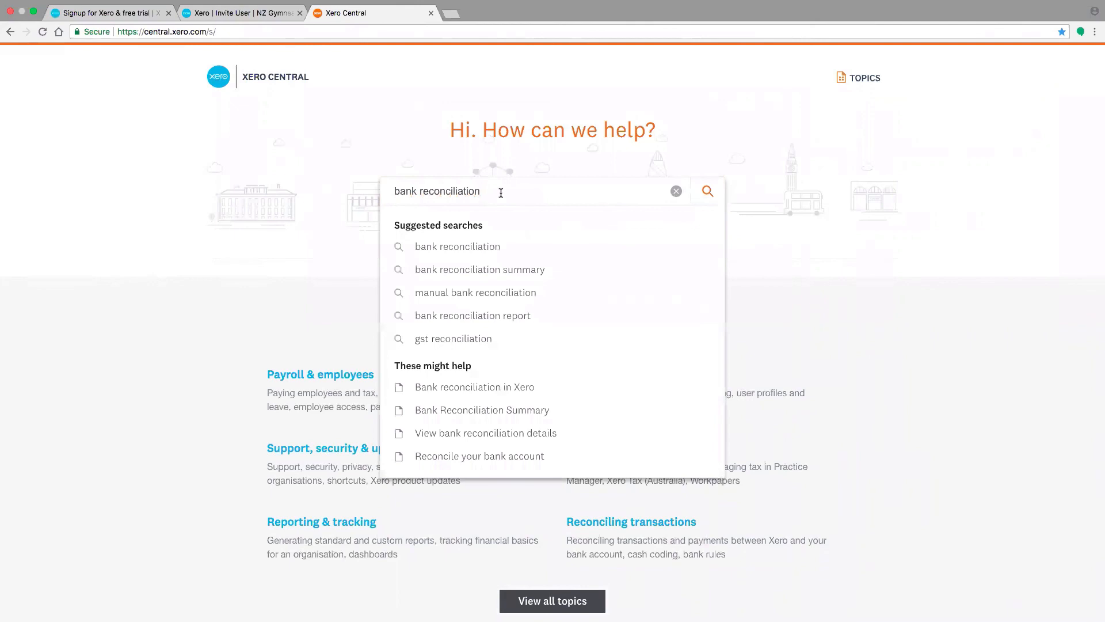
pyautogui.click(460, 246)
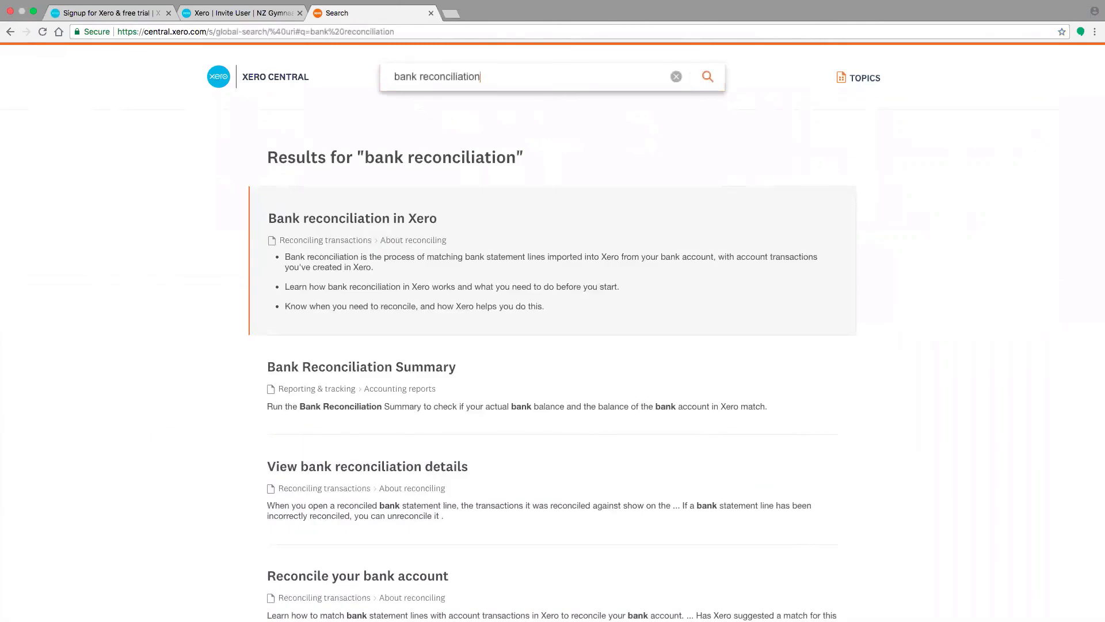
# Open the "Bank reconciliation in Xero" article and look through it to the end
pyautogui.click(338, 219)
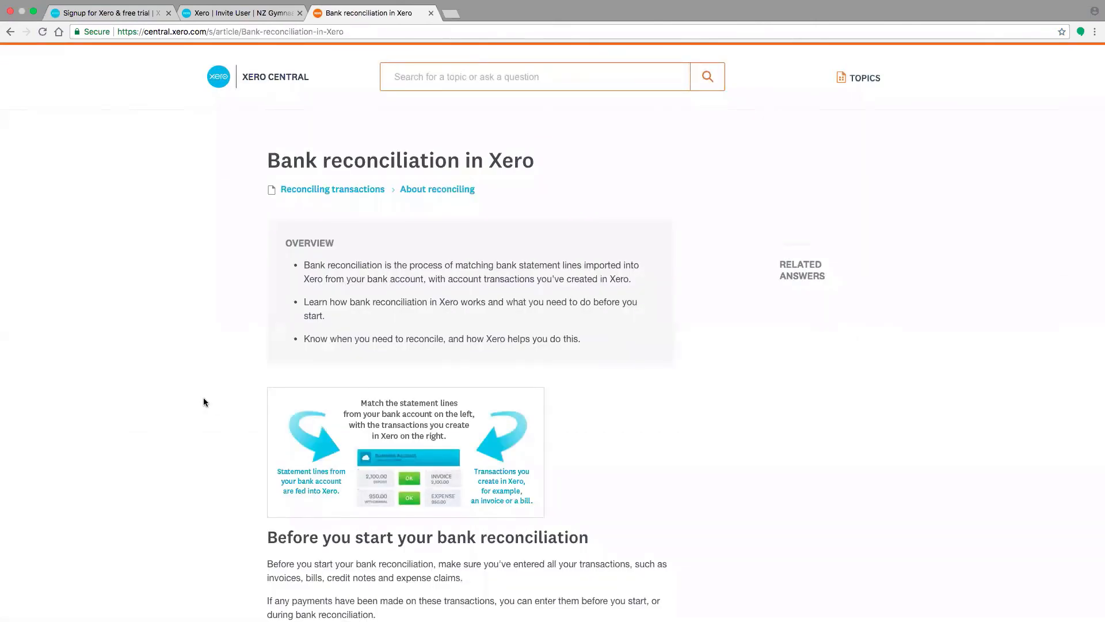
pyautogui.scroll(-15, 204, 402)
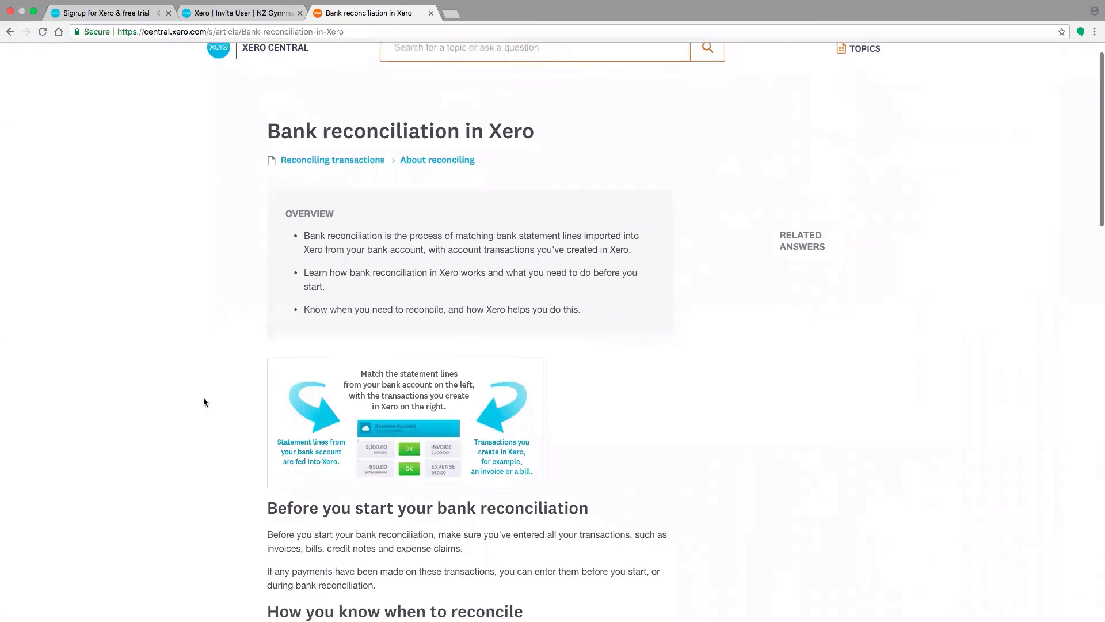
pyautogui.scroll(-7, 204, 401)
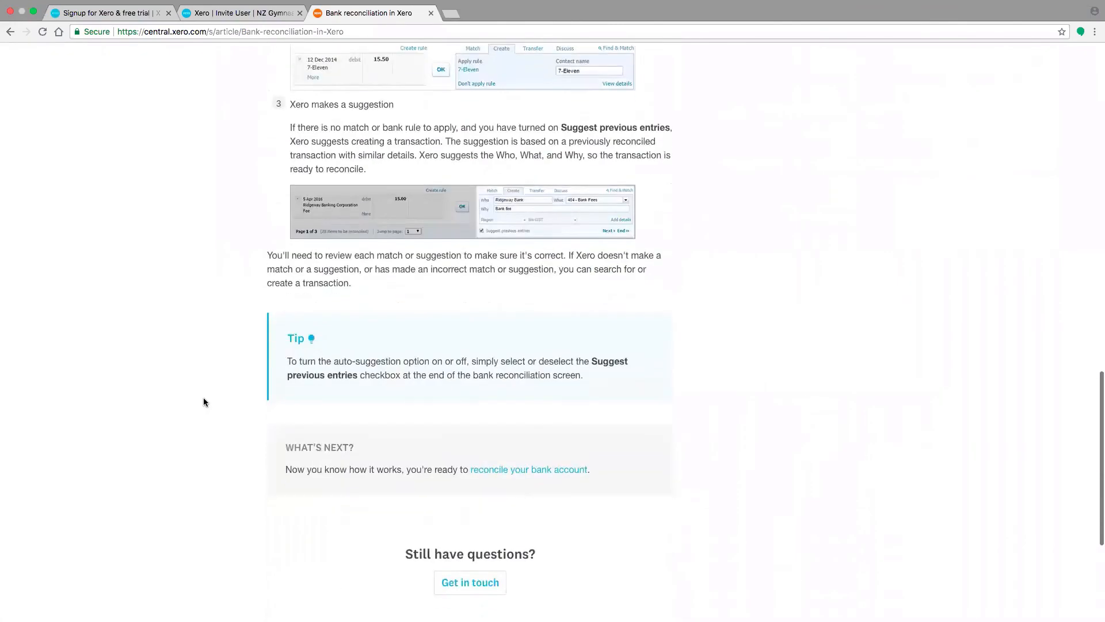
# Enter "how do i reconcile my bank account" as the question in the Get in touch form, review the suggested answers and close the form
pyautogui.click(464, 465)
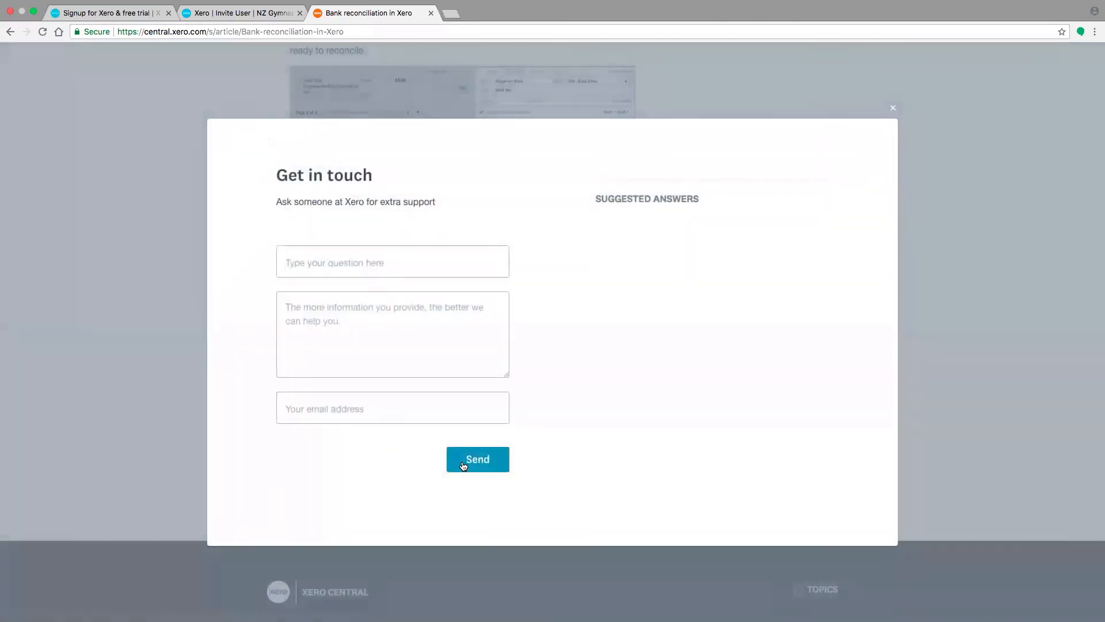
pyautogui.click(463, 466)
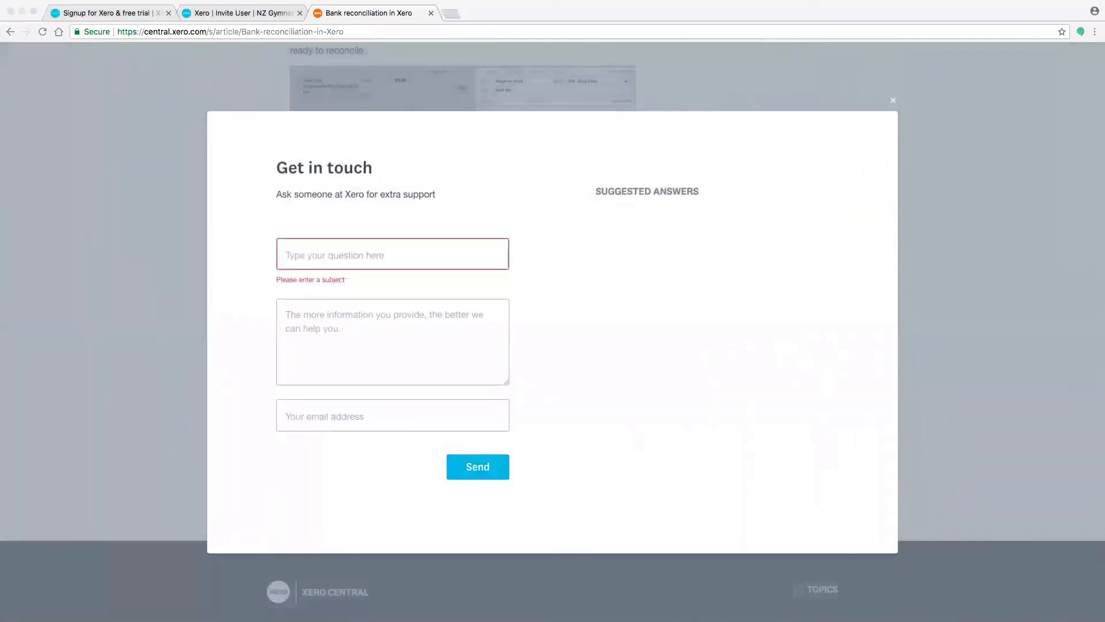
pyautogui.click(305, 240)
pyautogui.write('how do i reconcile')
pyautogui.press('BackSpace')
pyautogui.press('BackSpace')
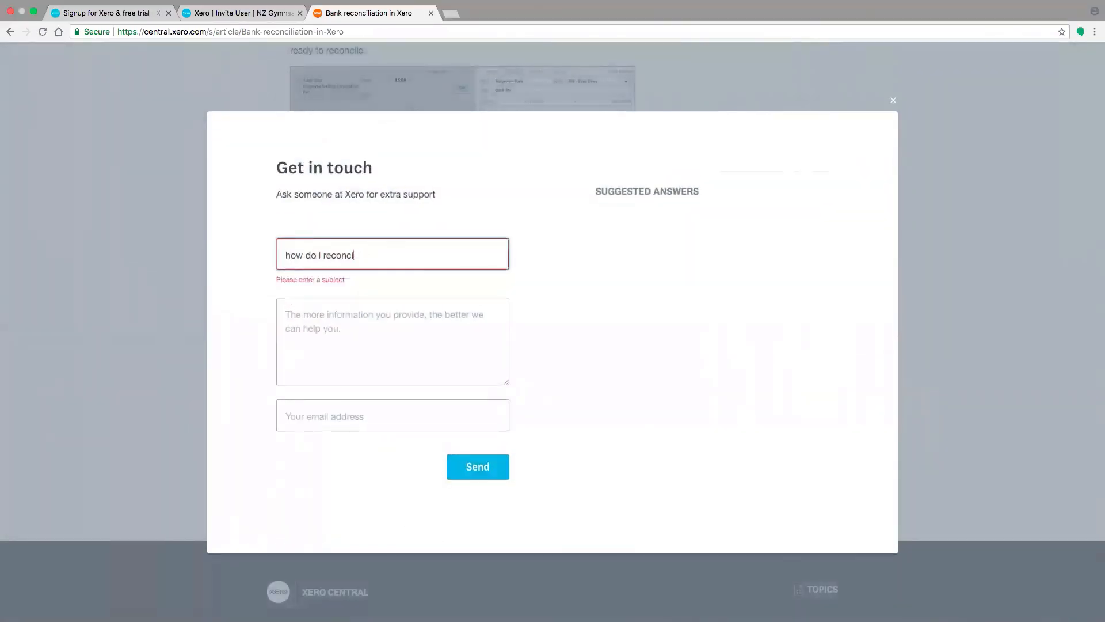
pyautogui.write('le my bank accou')
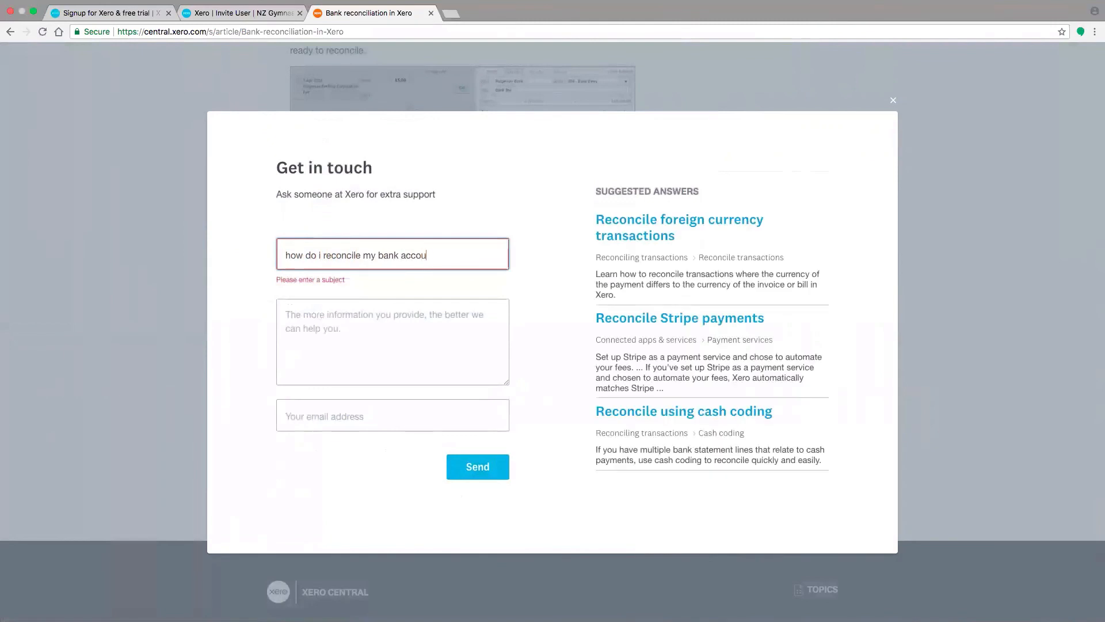
pyautogui.write('nt')
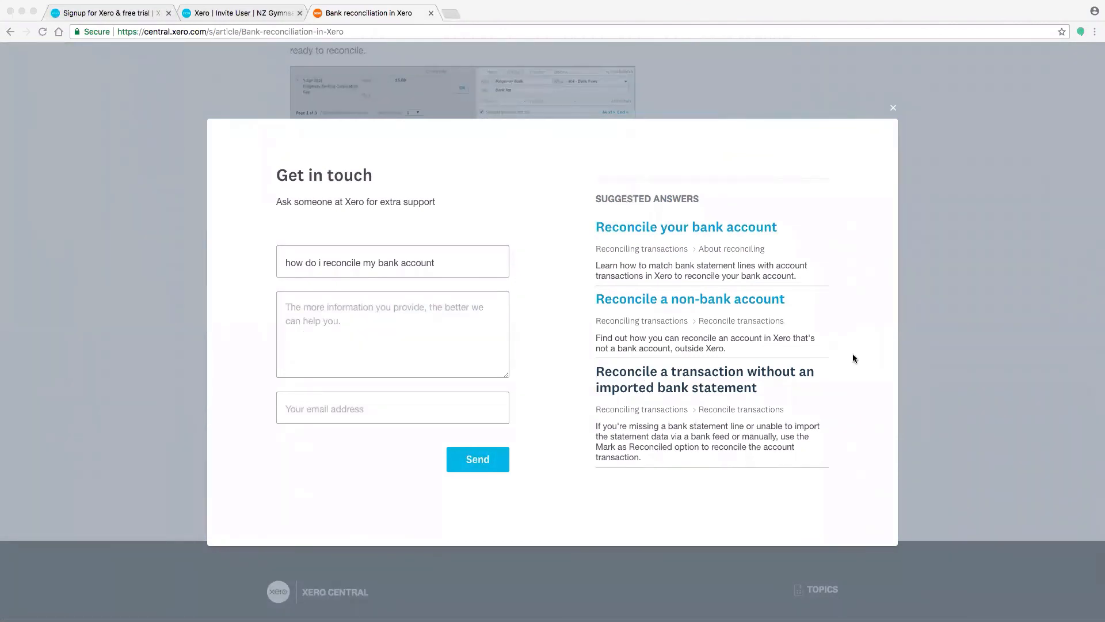
pyautogui.click(892, 108)
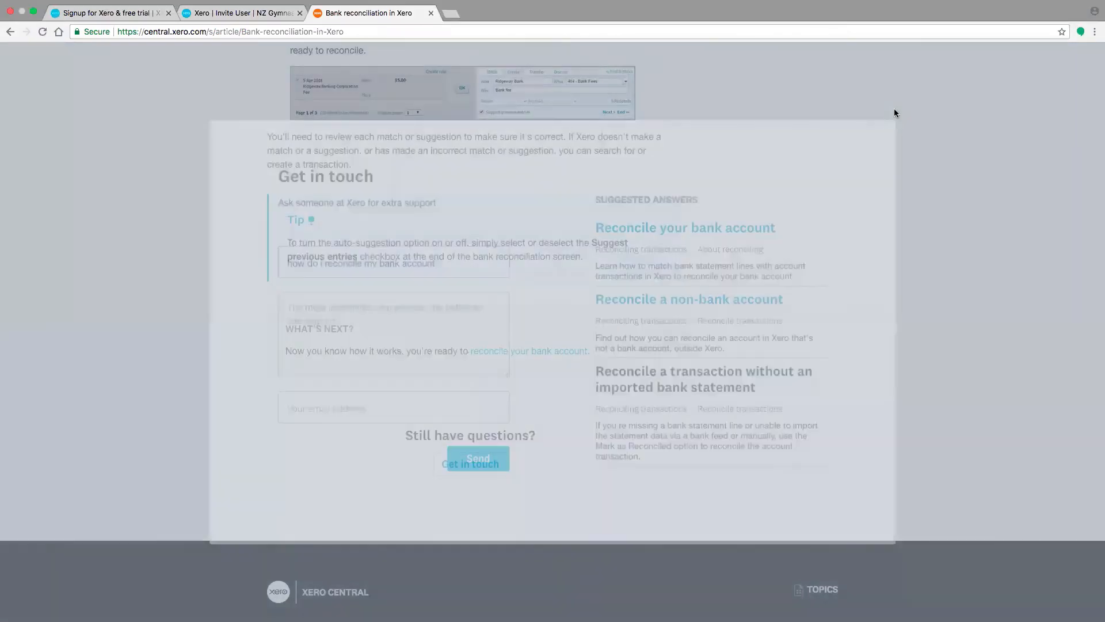